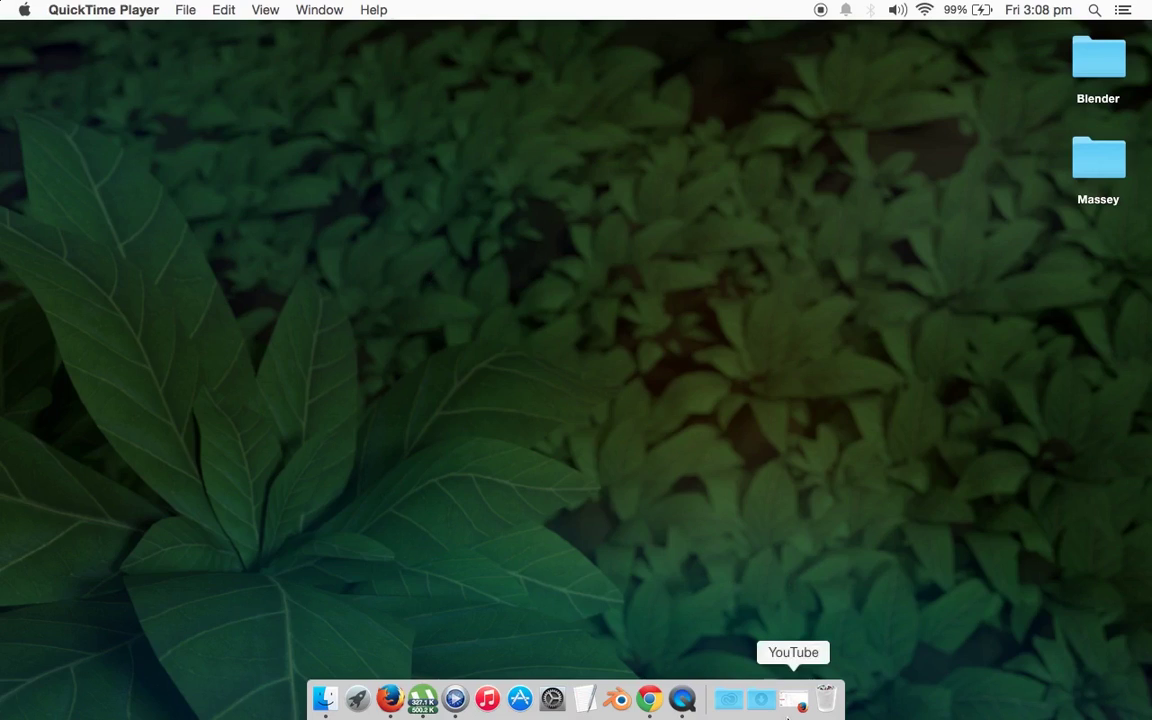
# Restore the Firefox window and review the Status and features list, where Longer videos is not yet enabled
pyautogui.click(793, 699)
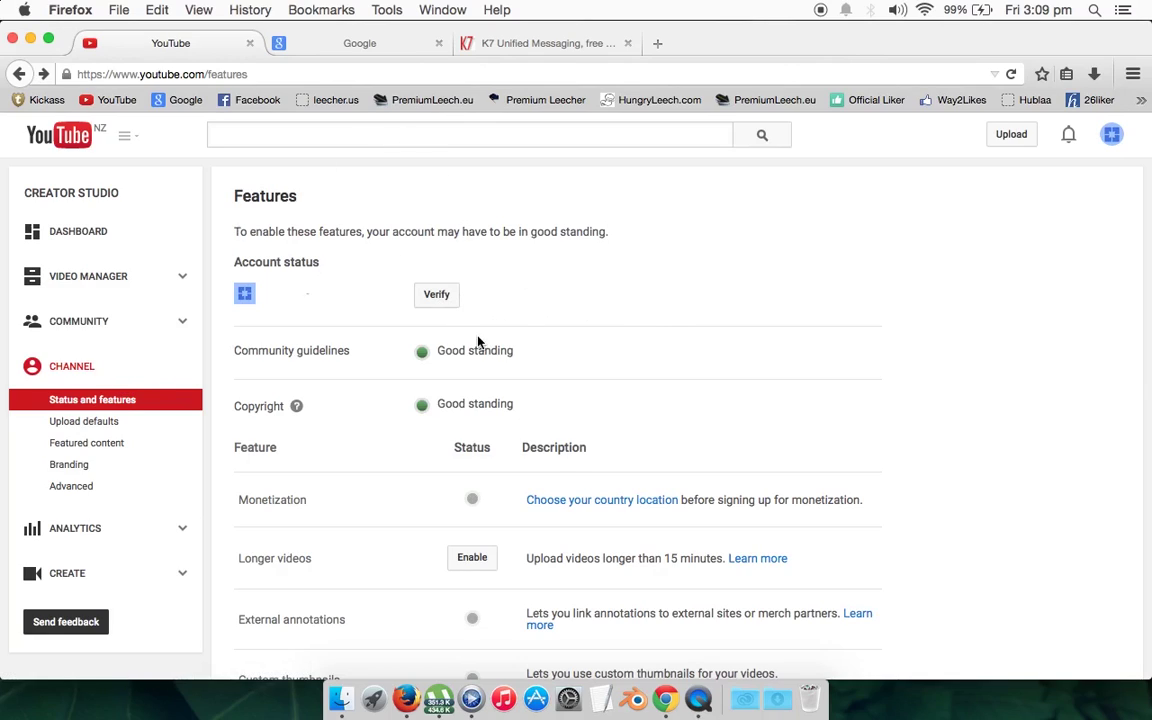
pyautogui.scroll(-3, 540, 375)
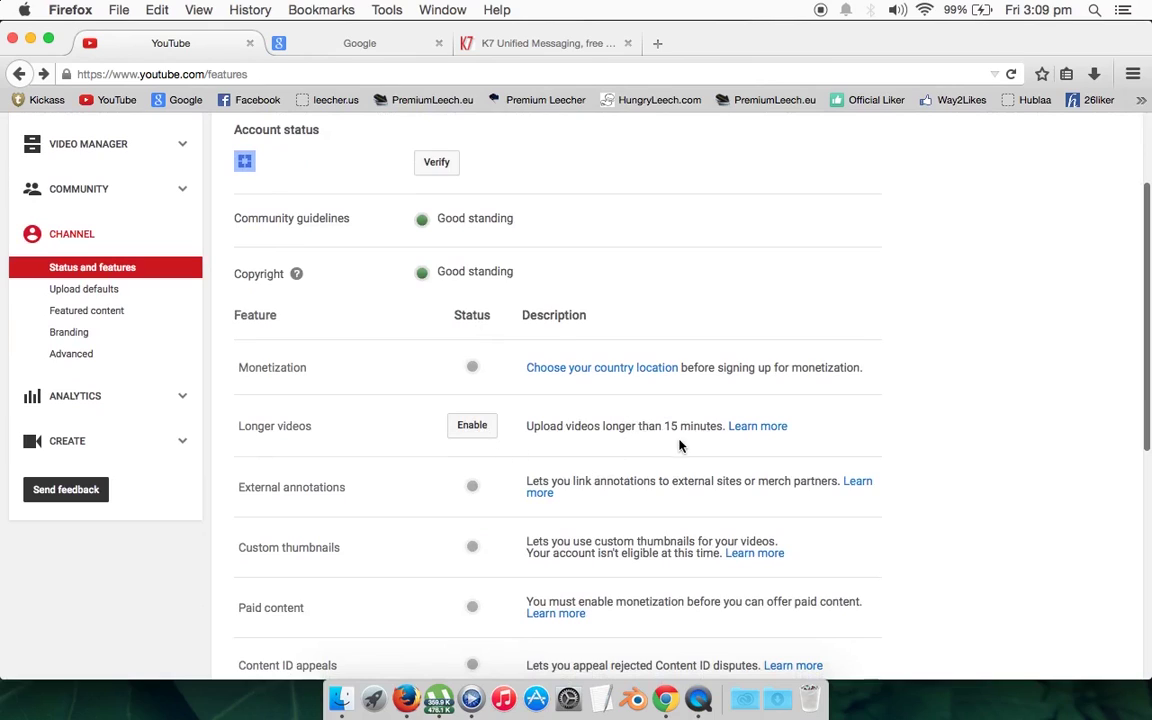
pyautogui.scroll(-3, 681, 447)
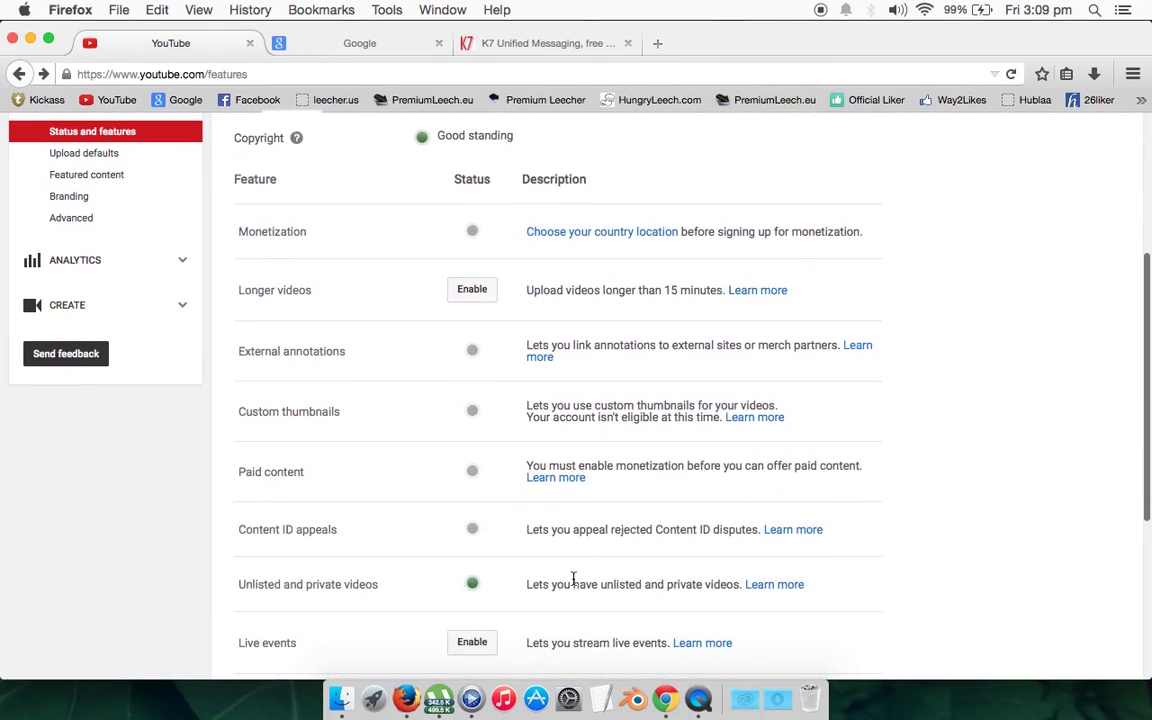
pyautogui.scroll(4, 571, 579)
pyautogui.scroll(2, 573, 578)
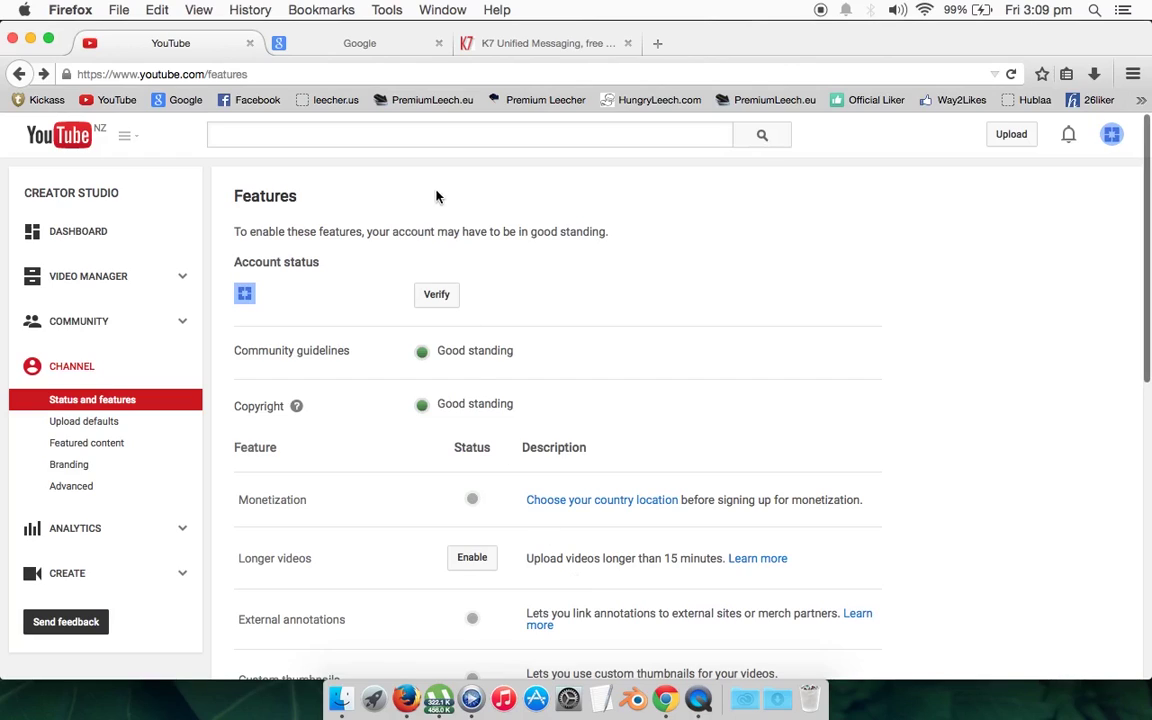
# Begin phone verification with United States selected as the country
pyautogui.click(436, 294)
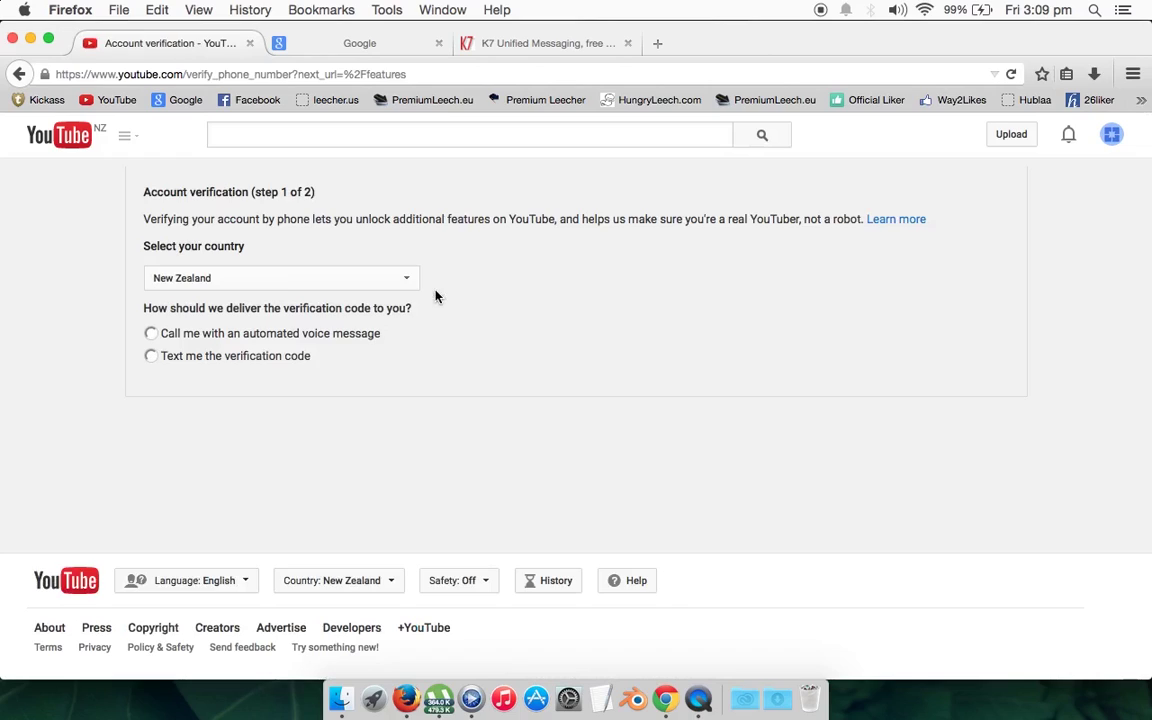
pyautogui.click(283, 272)
pyautogui.scroll(-7, 303, 388)
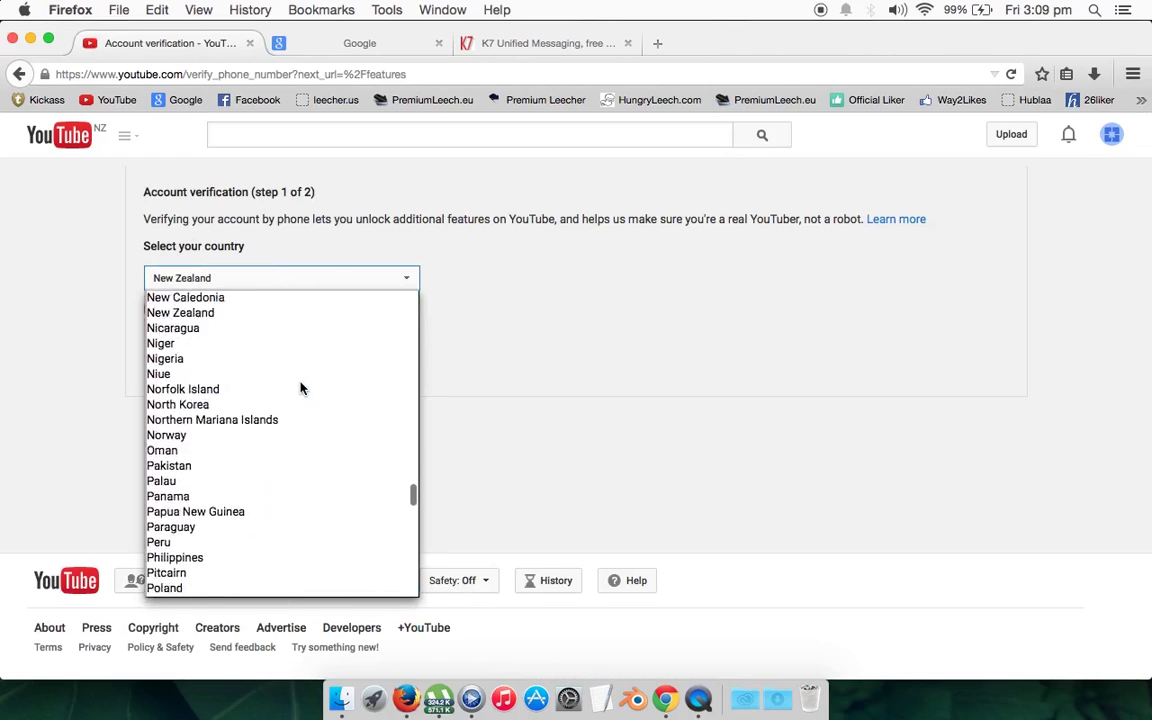
pyautogui.scroll(-20, 301, 388)
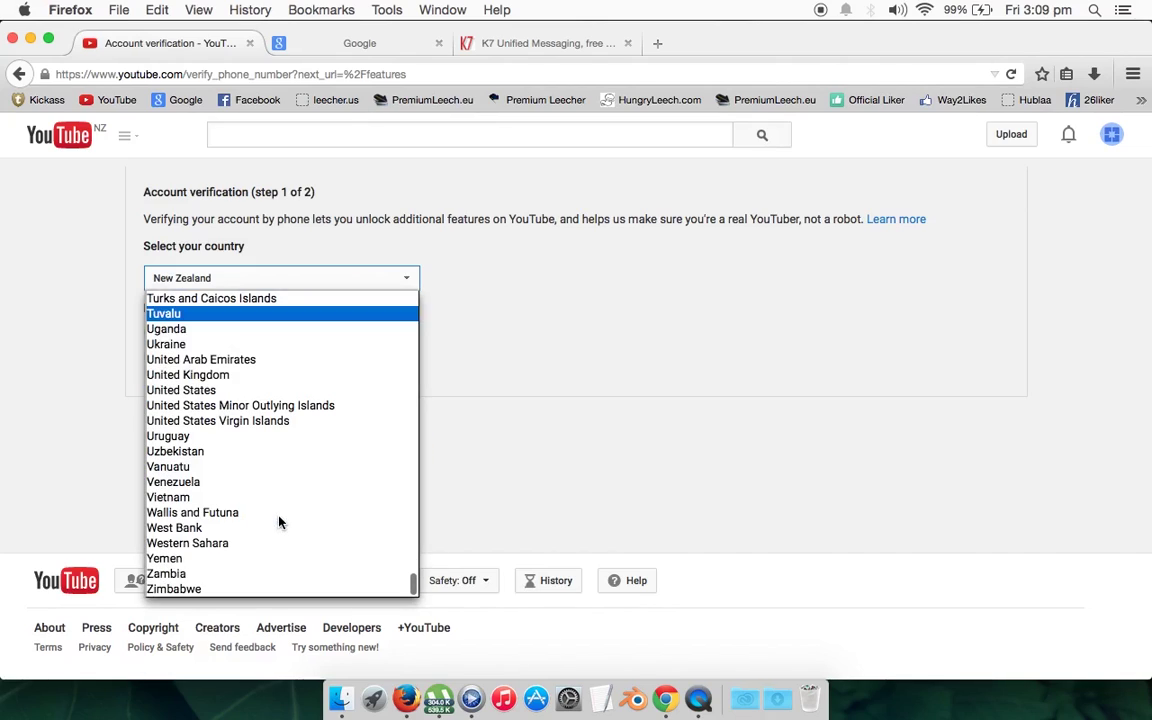
pyautogui.click(224, 390)
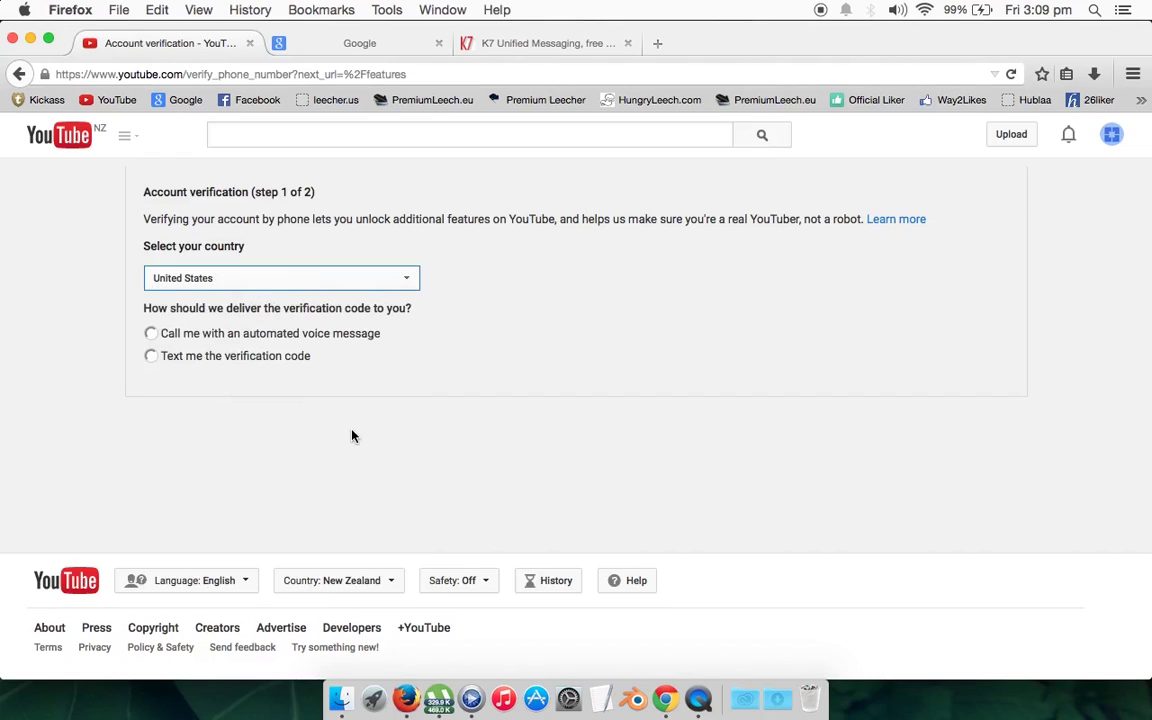
# Choose to get the code by automated voice call, confirm, and switch to the K7.net tab
pyautogui.click(150, 333)
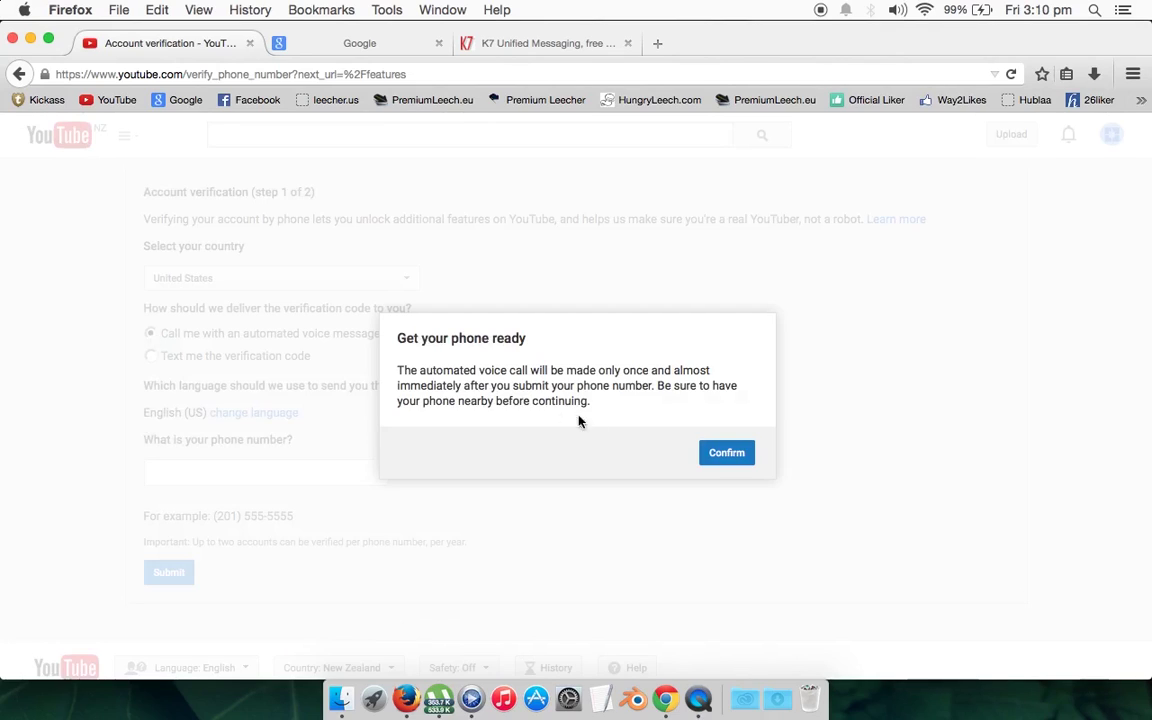
pyautogui.click(718, 457)
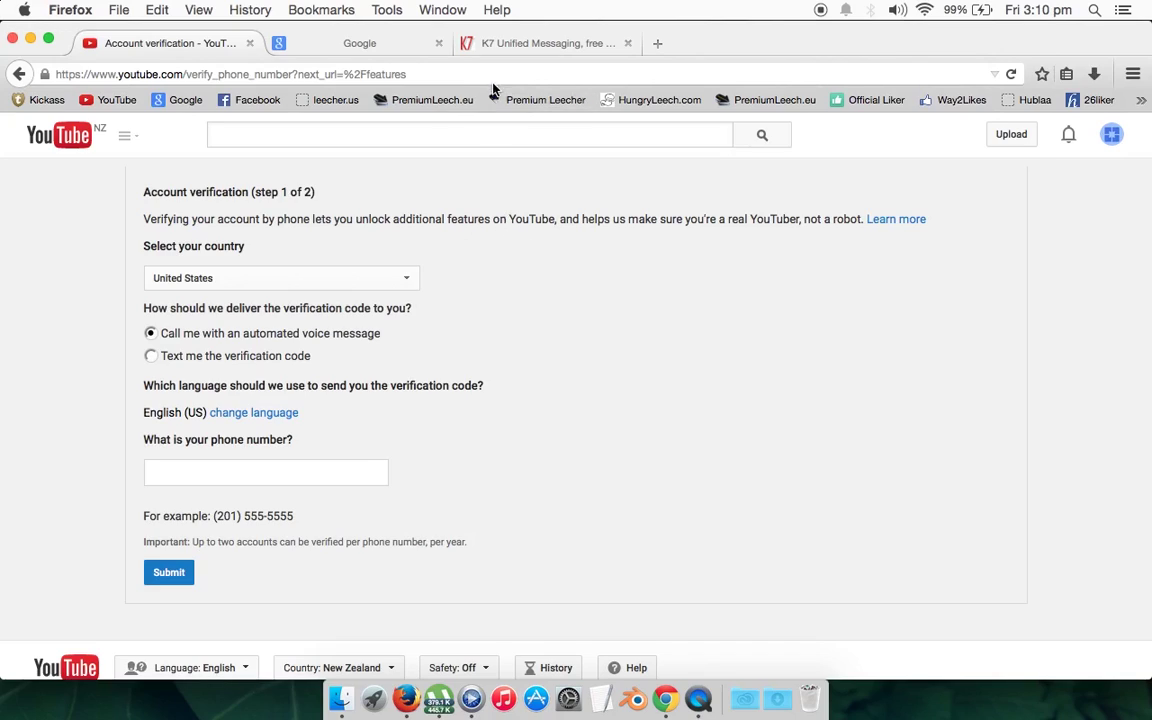
pyautogui.click(509, 45)
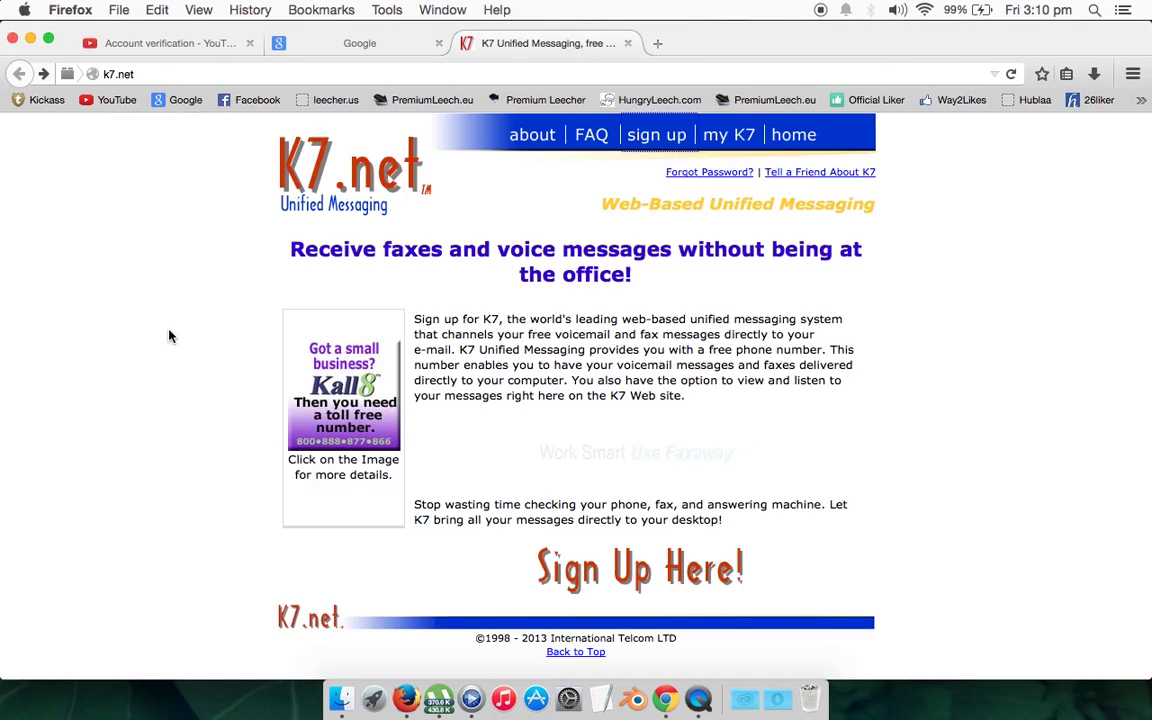
pyautogui.click(656, 134)
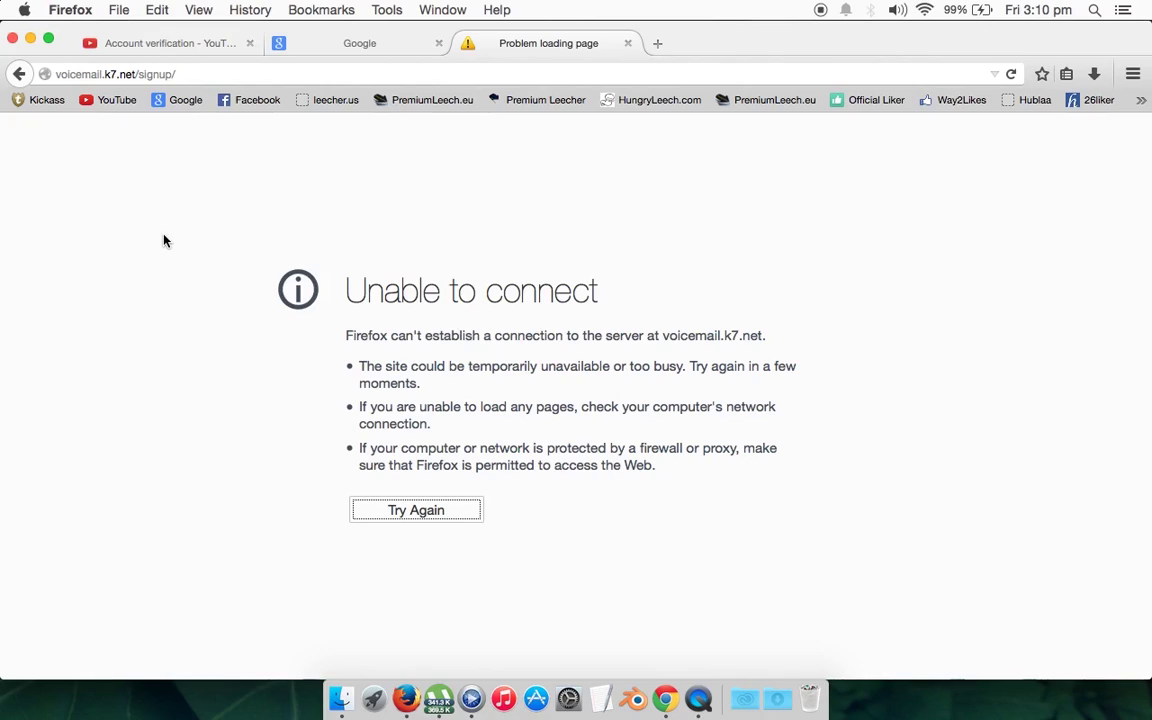
pyautogui.click(19, 74)
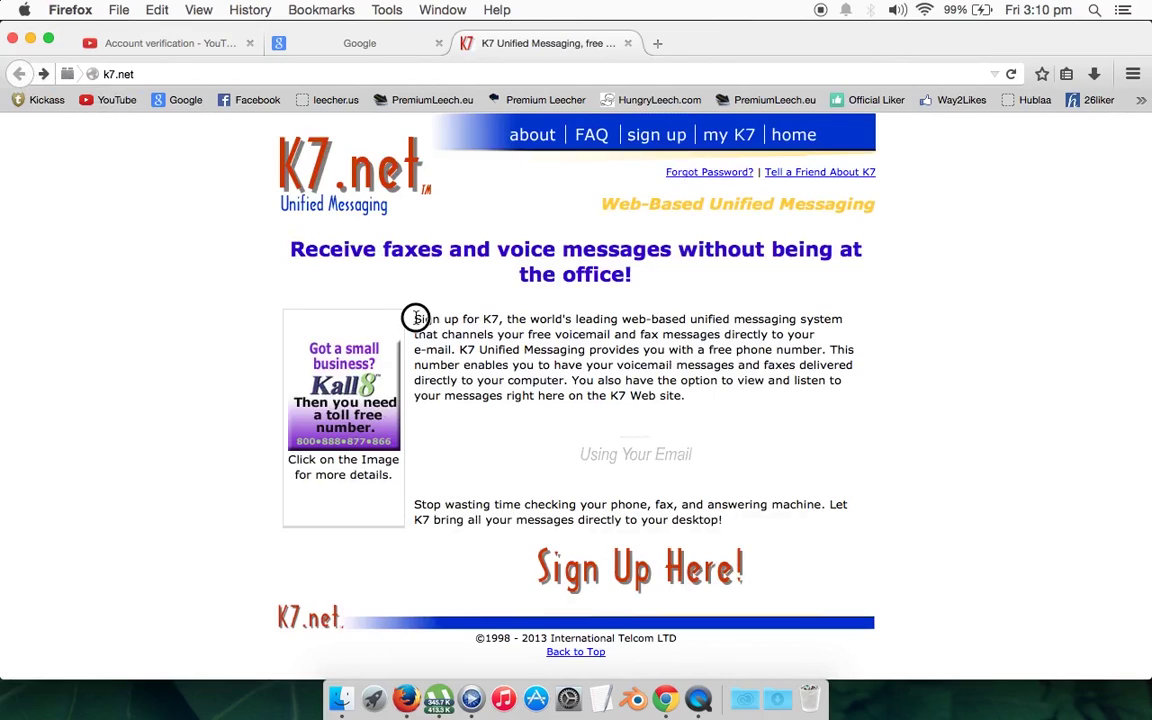
pyautogui.moveTo(419, 319); pyautogui.dragTo(697, 396)
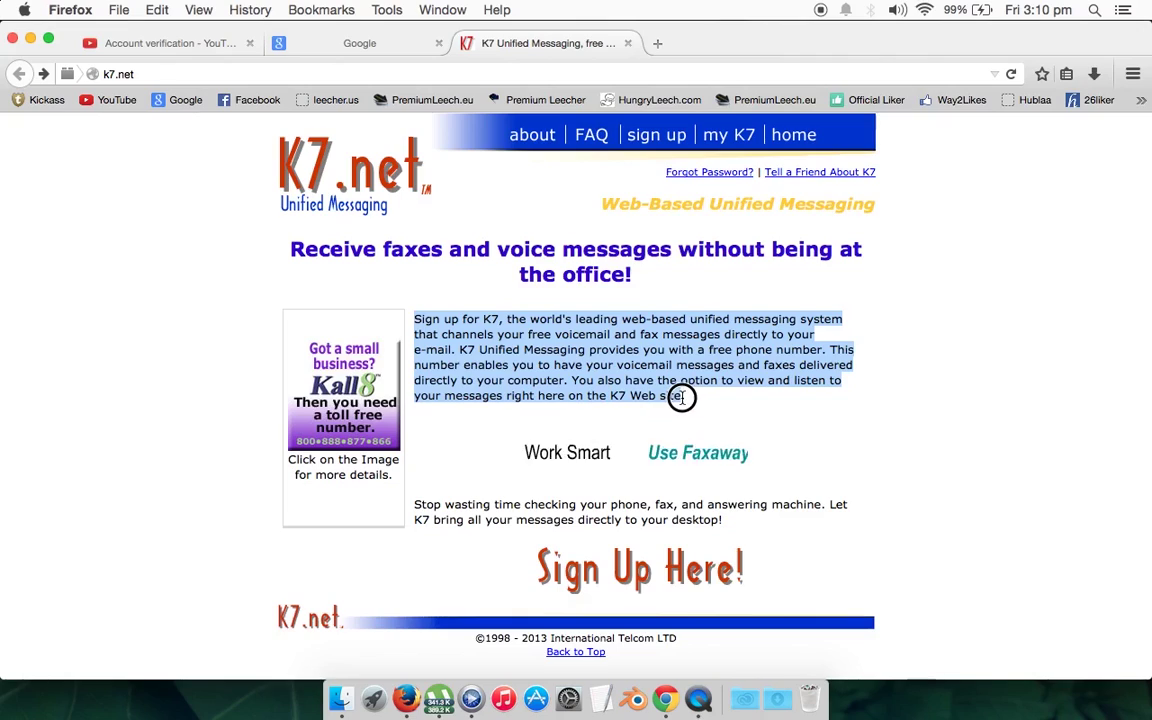
# Close the K7 tab, search Google for textnow.com and open the TextNow home page
pyautogui.middleClick(564, 42)
pyautogui.click(380, 413)
pyautogui.write('te')
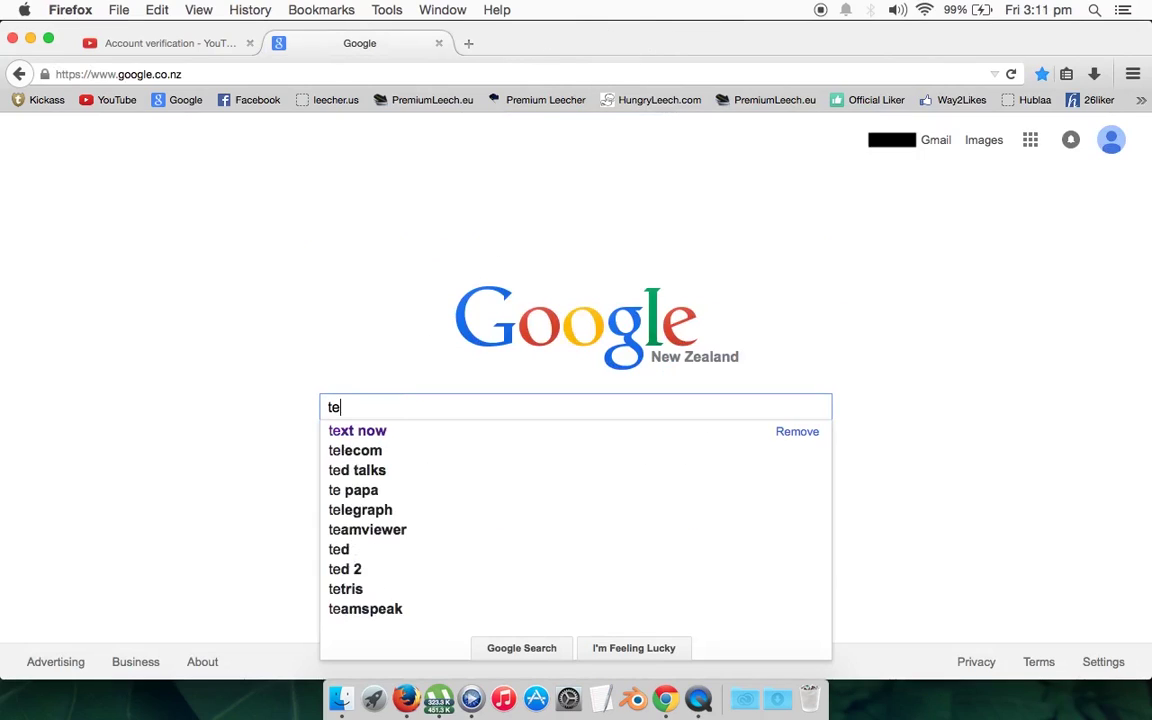
pyautogui.write('xtnow.com')
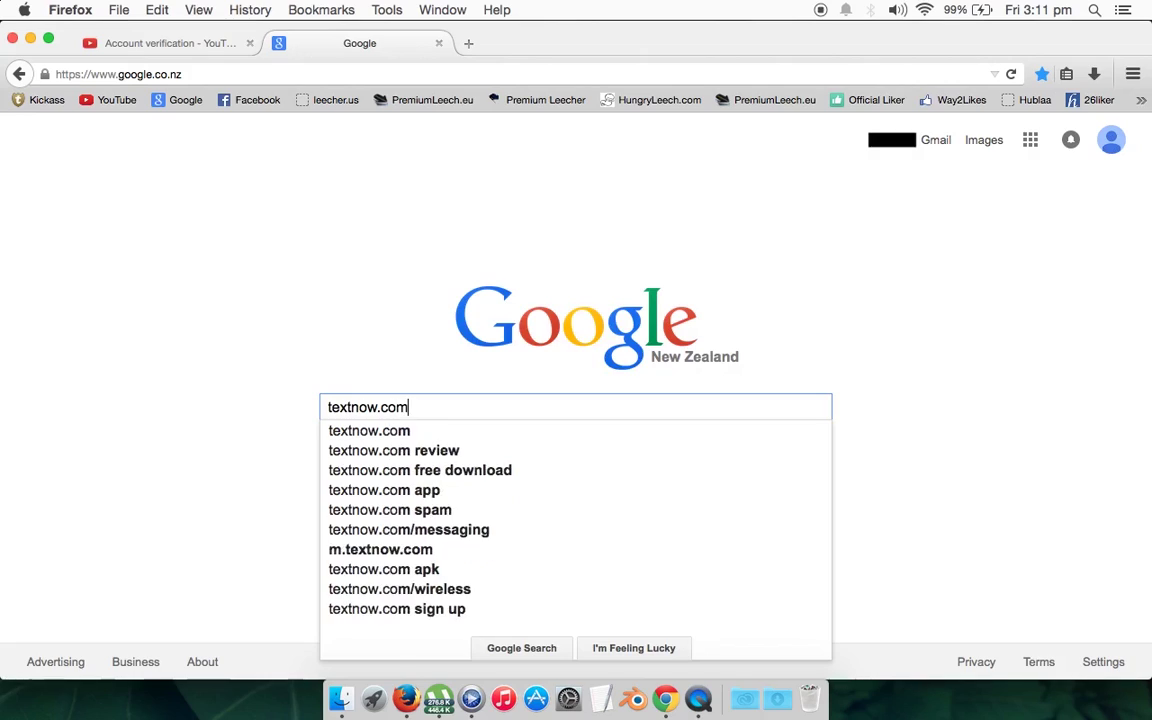
pyautogui.press('Return')
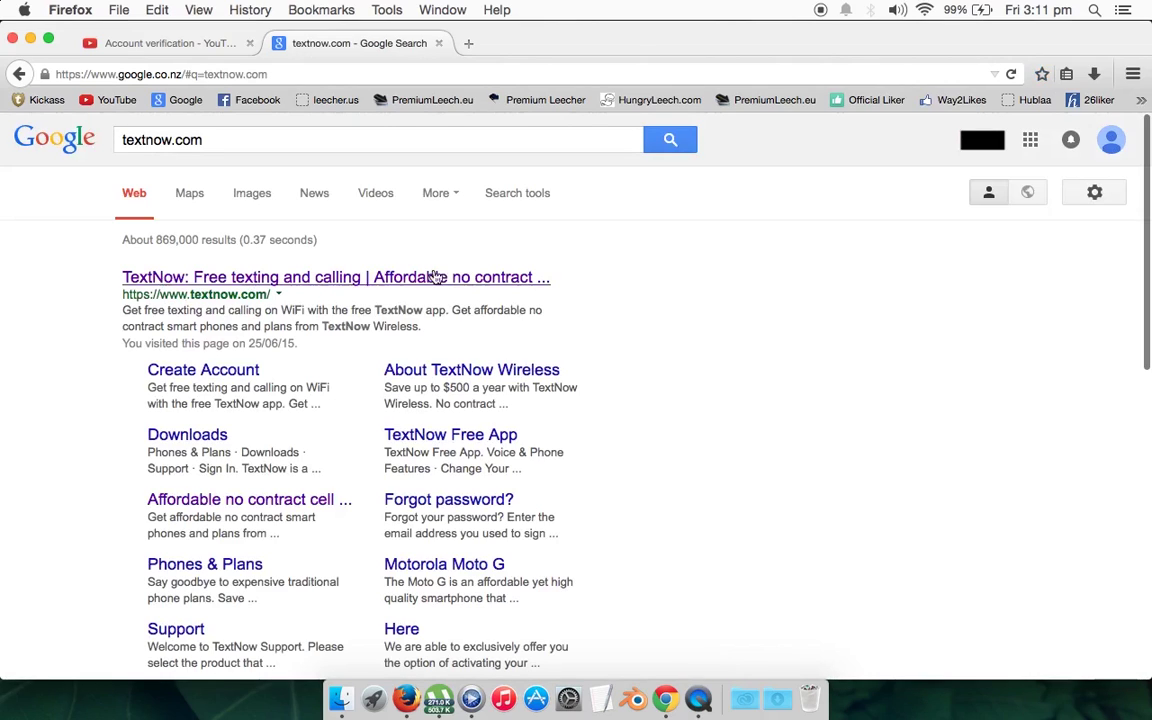
pyautogui.click(288, 278)
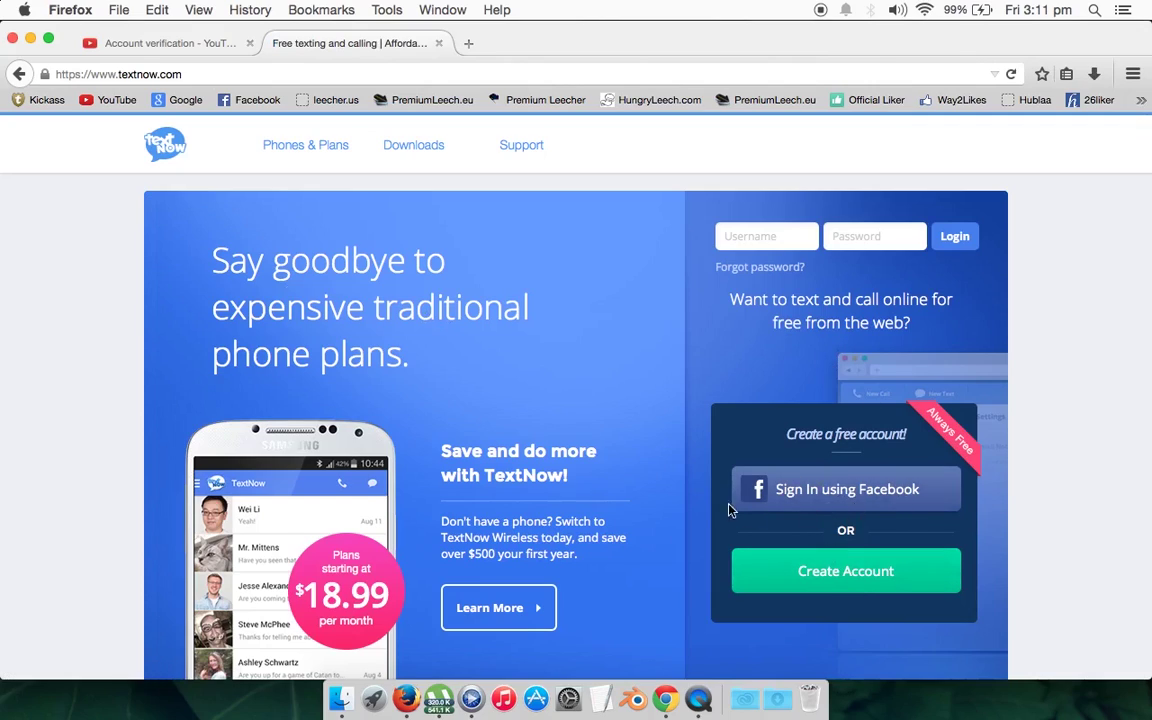
# Sign in to TextNow with a Facebook account
pyautogui.click(830, 502)
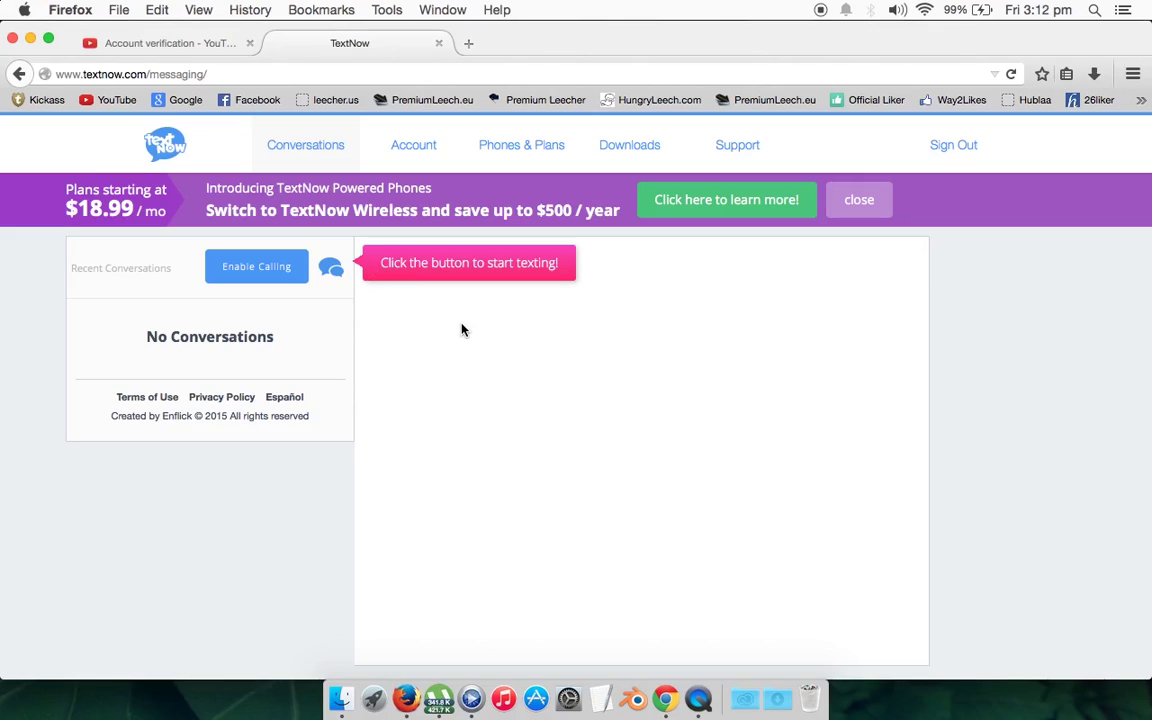
# Go to the TextNow Account page and highlight the assigned phone number
pyautogui.click(420, 161)
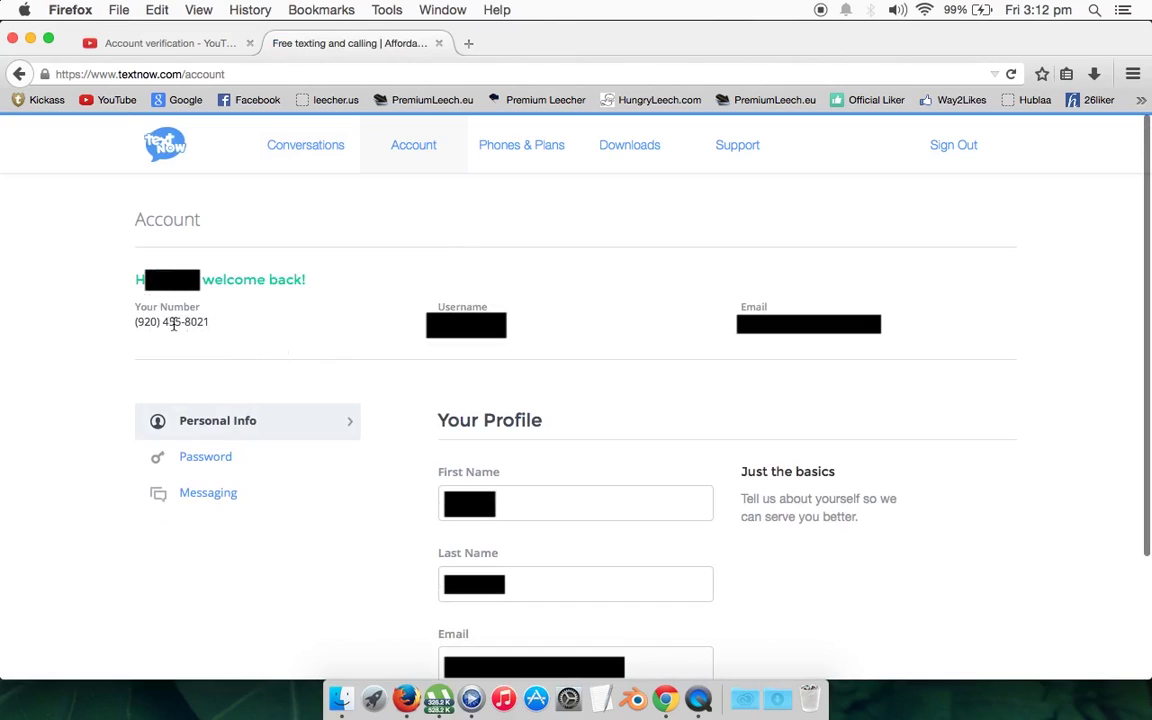
pyautogui.moveTo(134, 323); pyautogui.dragTo(247, 324)
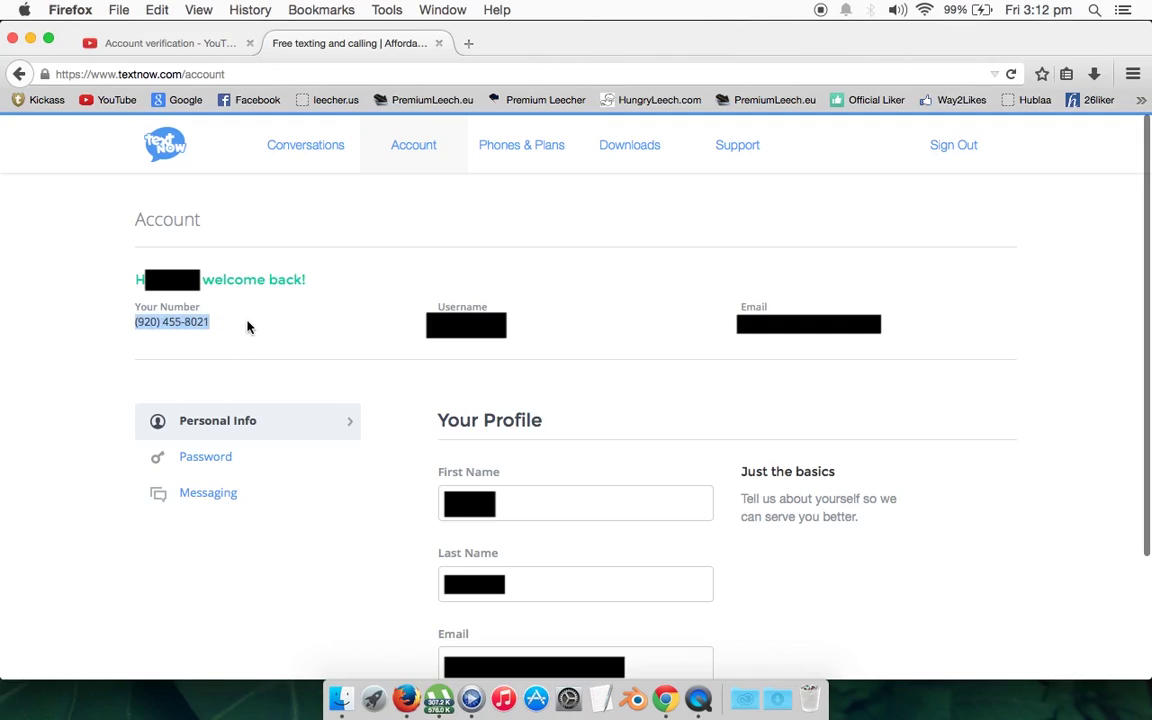
pyautogui.click(229, 320)
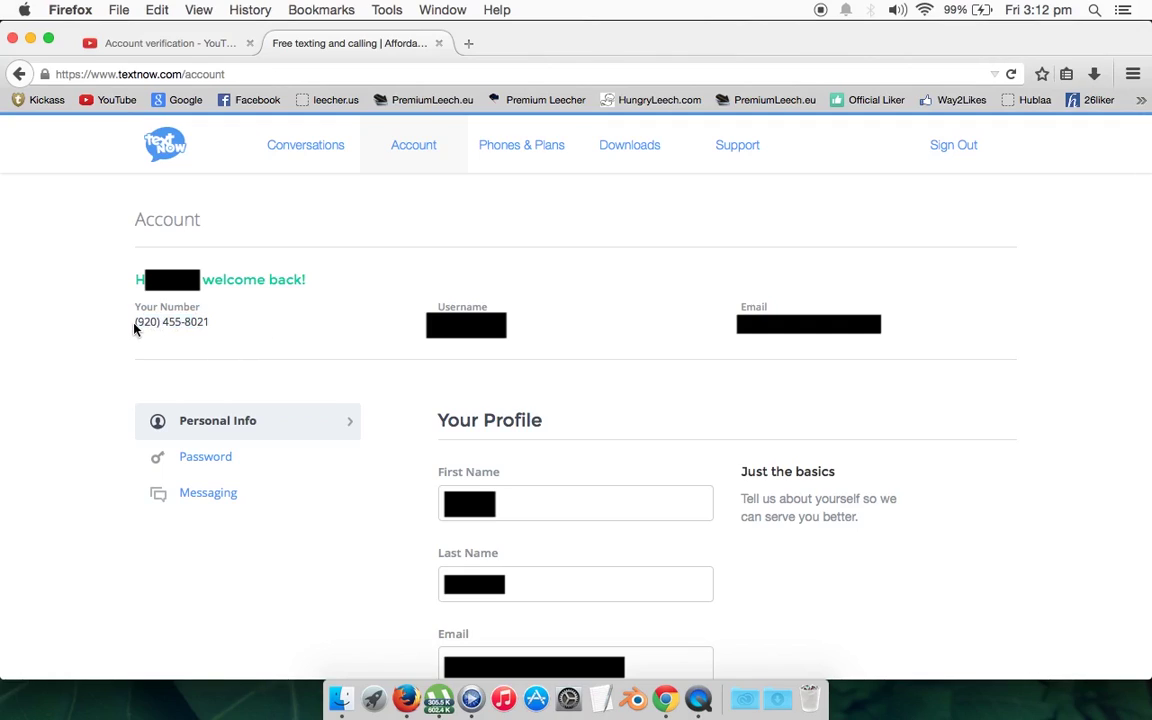
# Copy the TextNow account's phone number
pyautogui.moveTo(134, 329); pyautogui.dragTo(226, 322)
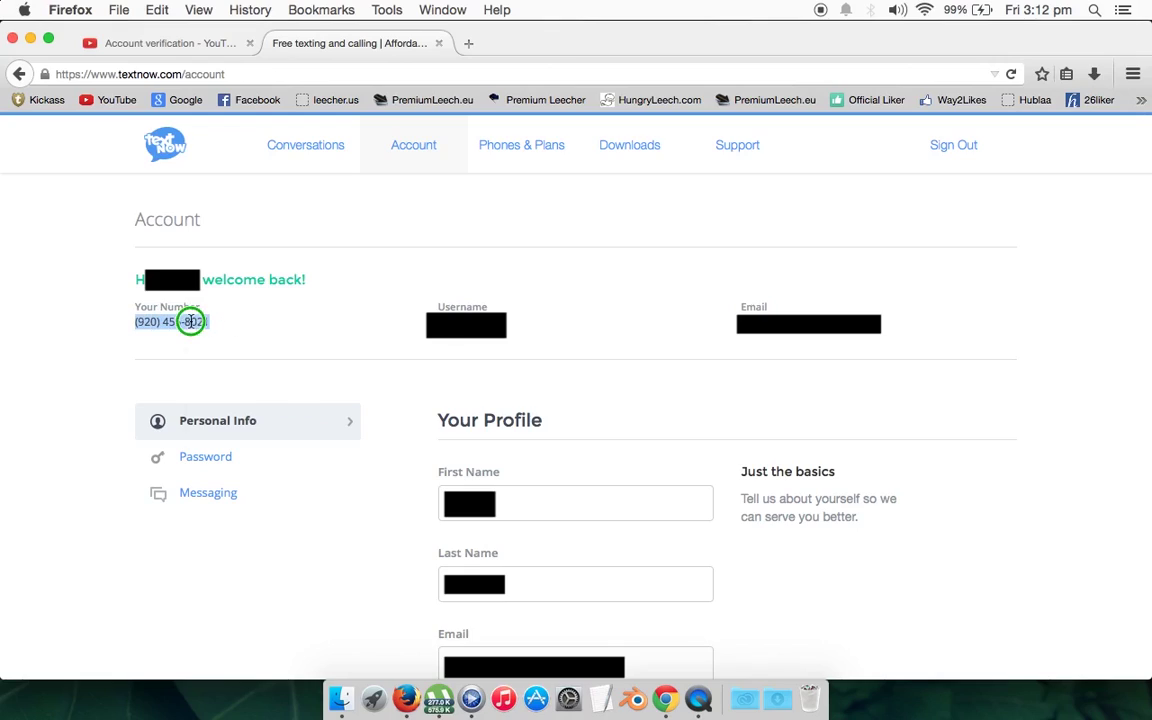
pyautogui.rightClick(190, 321)
pyautogui.click(215, 331)
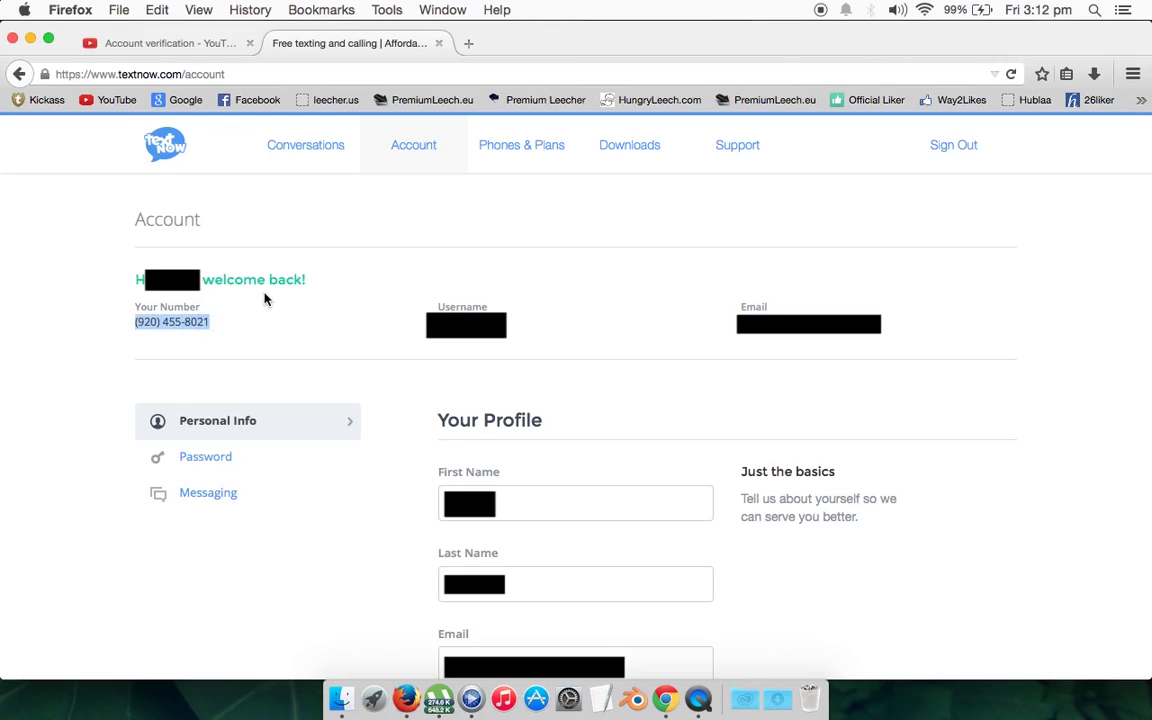
# Paste the number into YouTube's phone number field and submit it to request the verification call
pyautogui.click(167, 38)
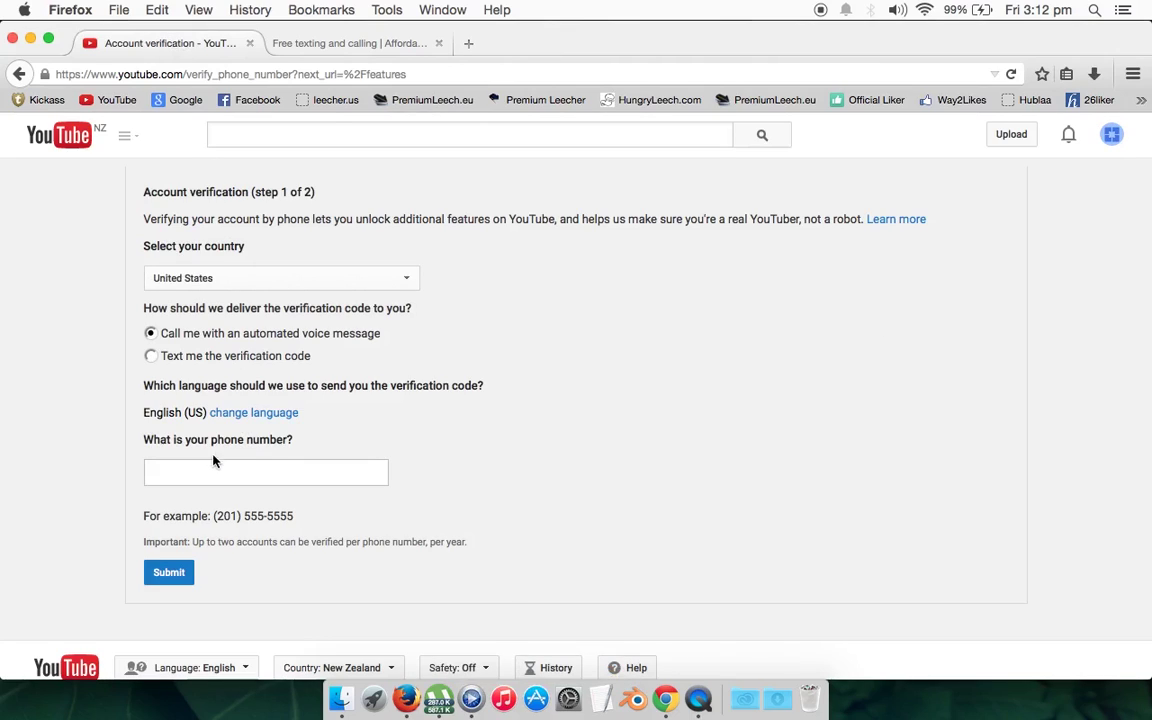
pyautogui.click(188, 470)
pyautogui.rightClick(188, 468)
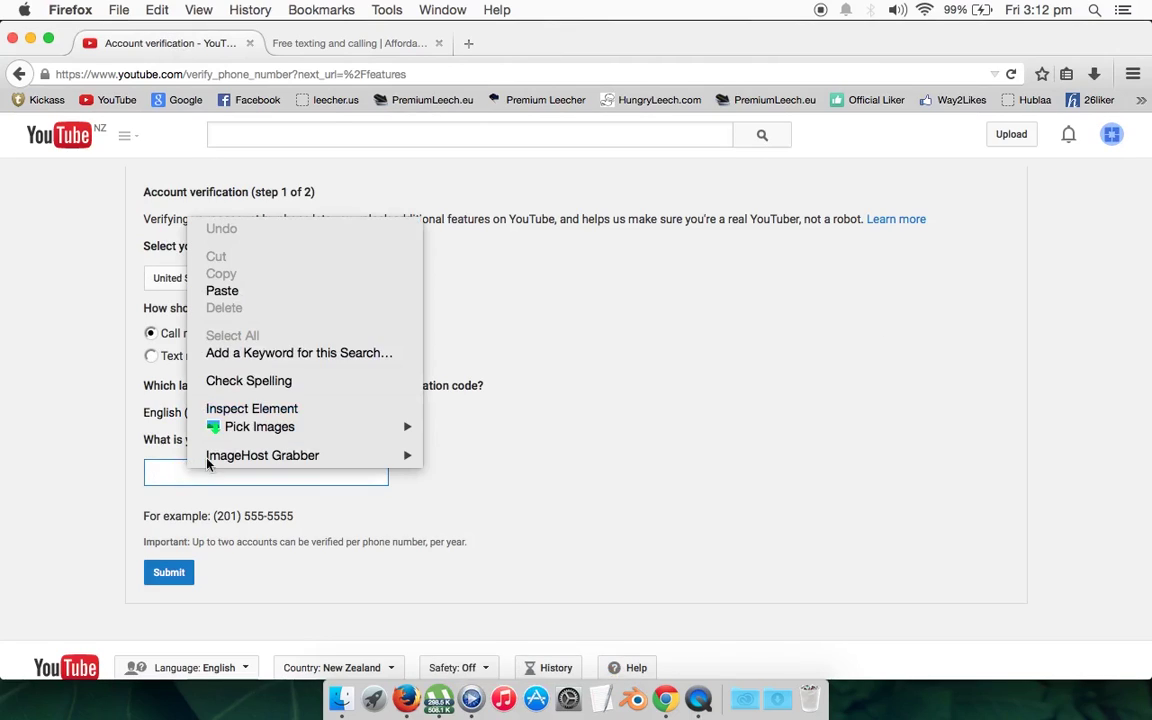
pyautogui.click(246, 291)
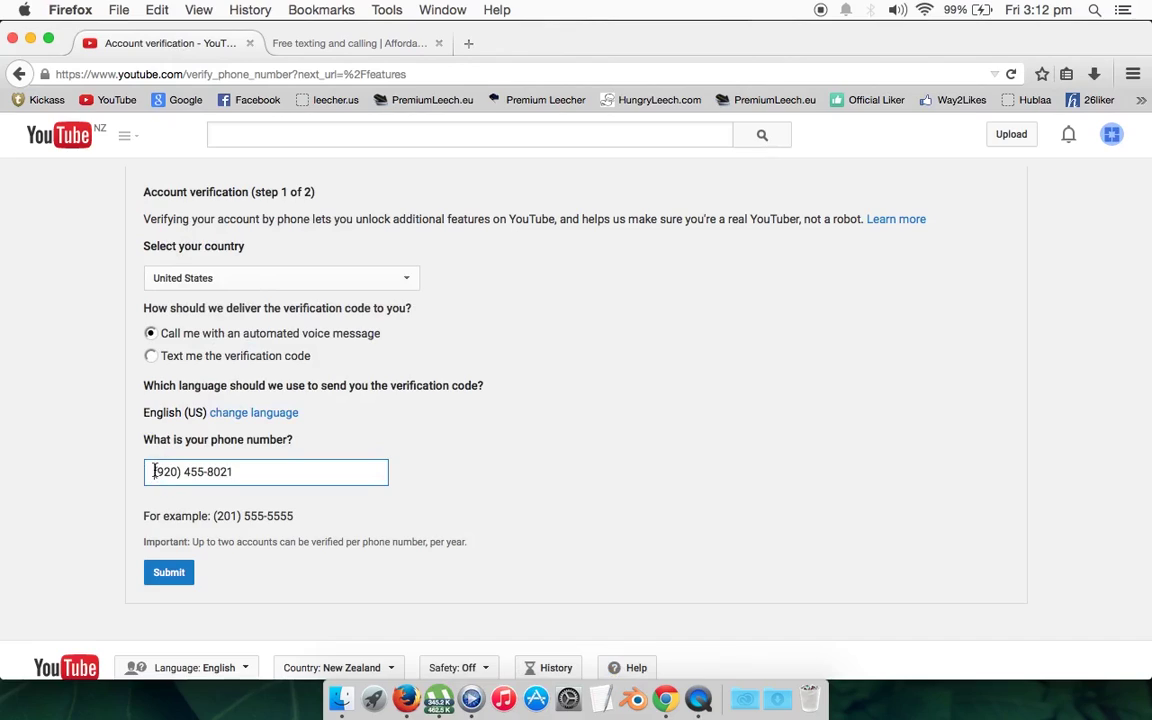
pyautogui.doubleClick(236, 516)
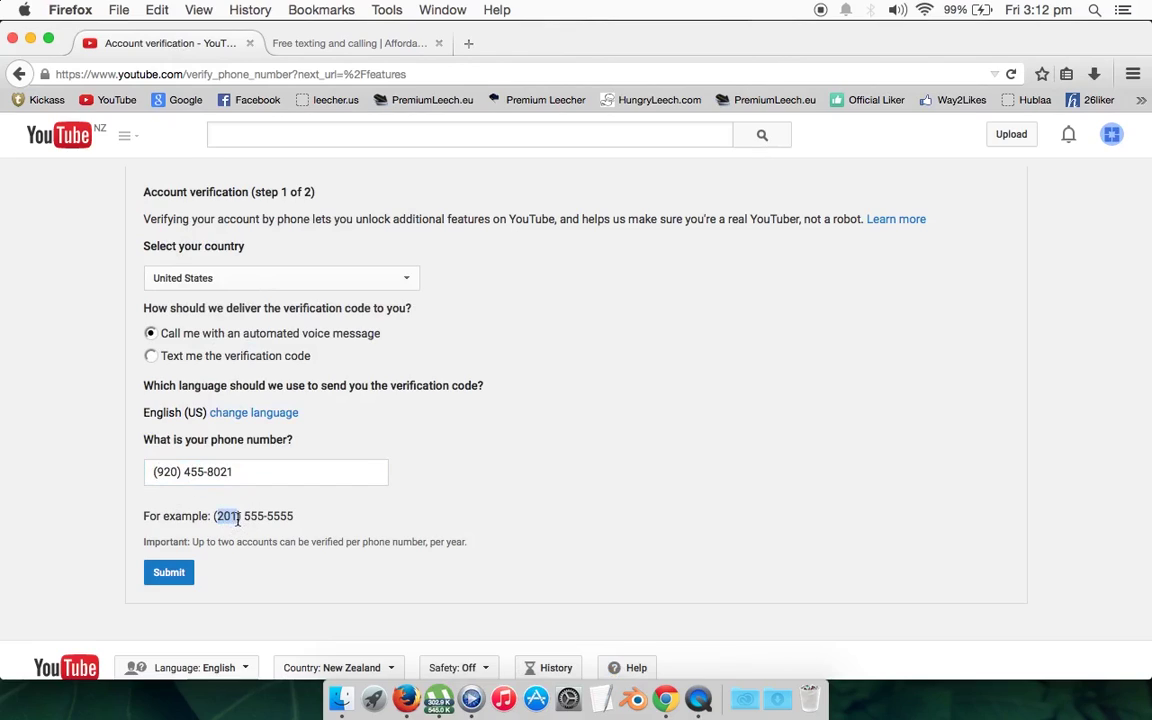
pyautogui.click(244, 516)
pyautogui.click(288, 471)
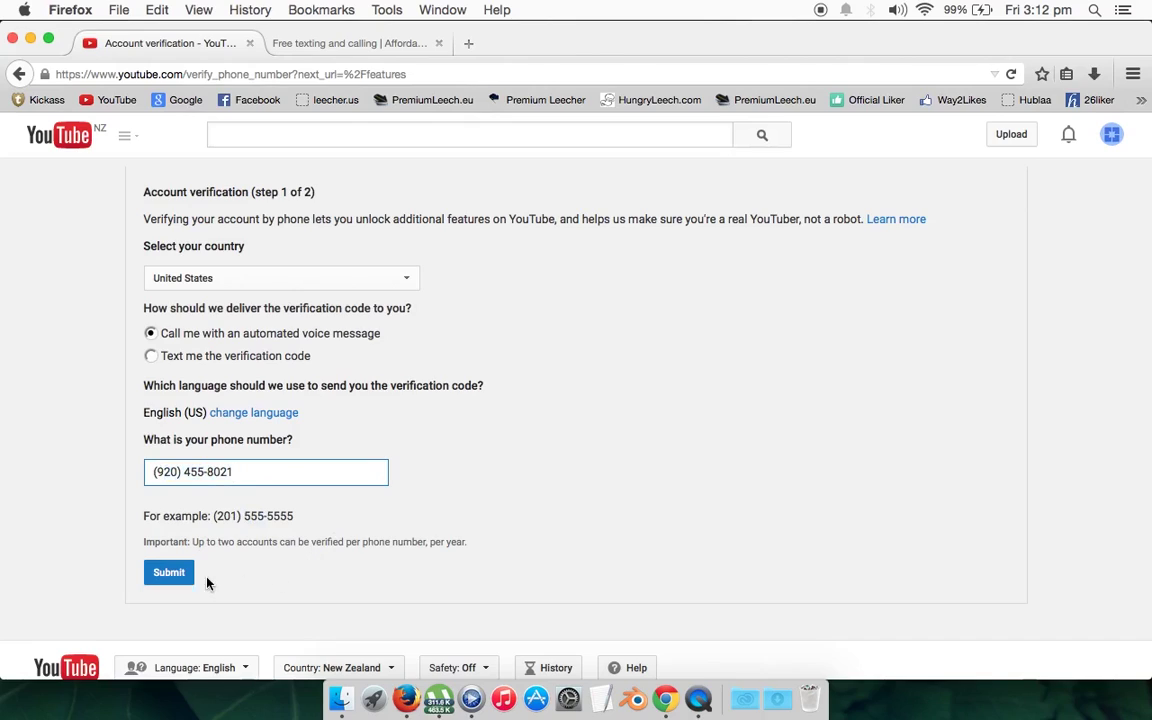
pyautogui.click(170, 576)
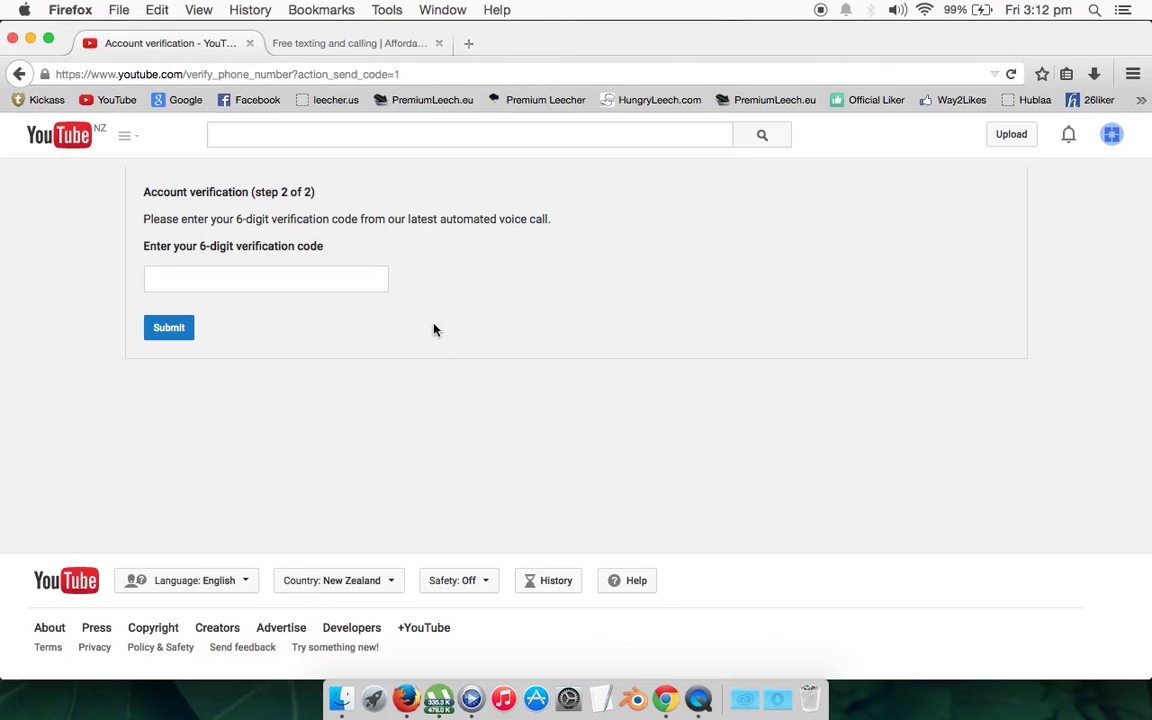
# Reload TextNow conversations and play the new voicemail, pausing once the code is heard
pyautogui.click(375, 45)
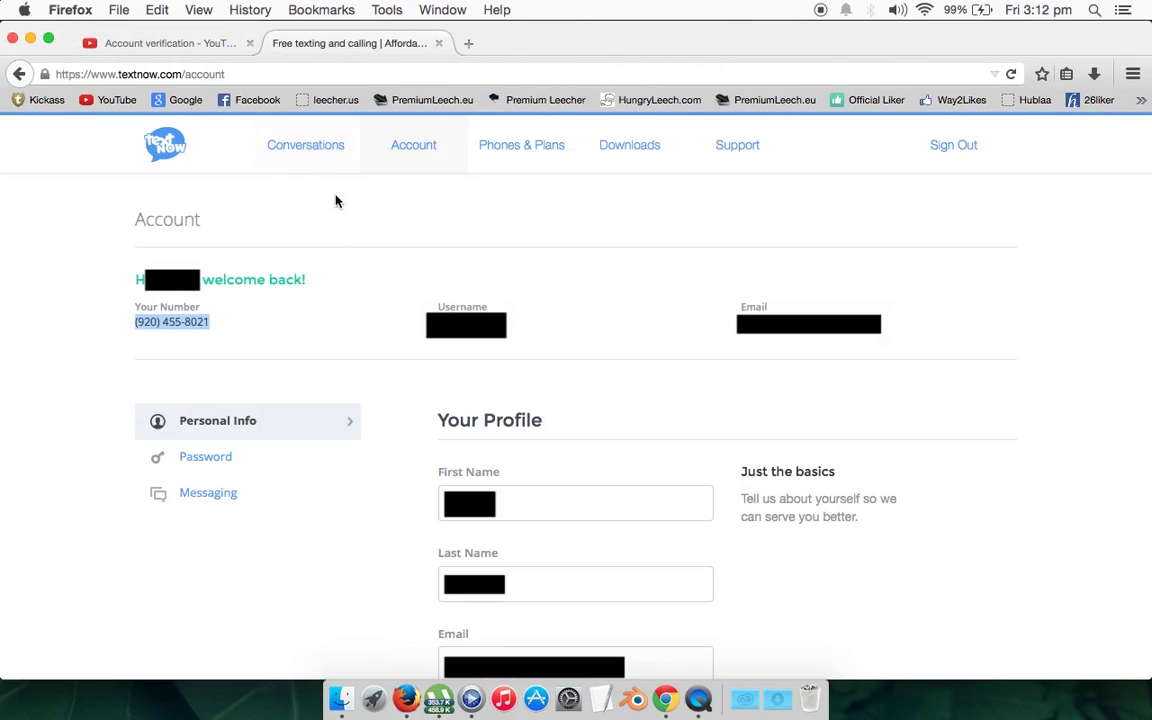
pyautogui.click(288, 150)
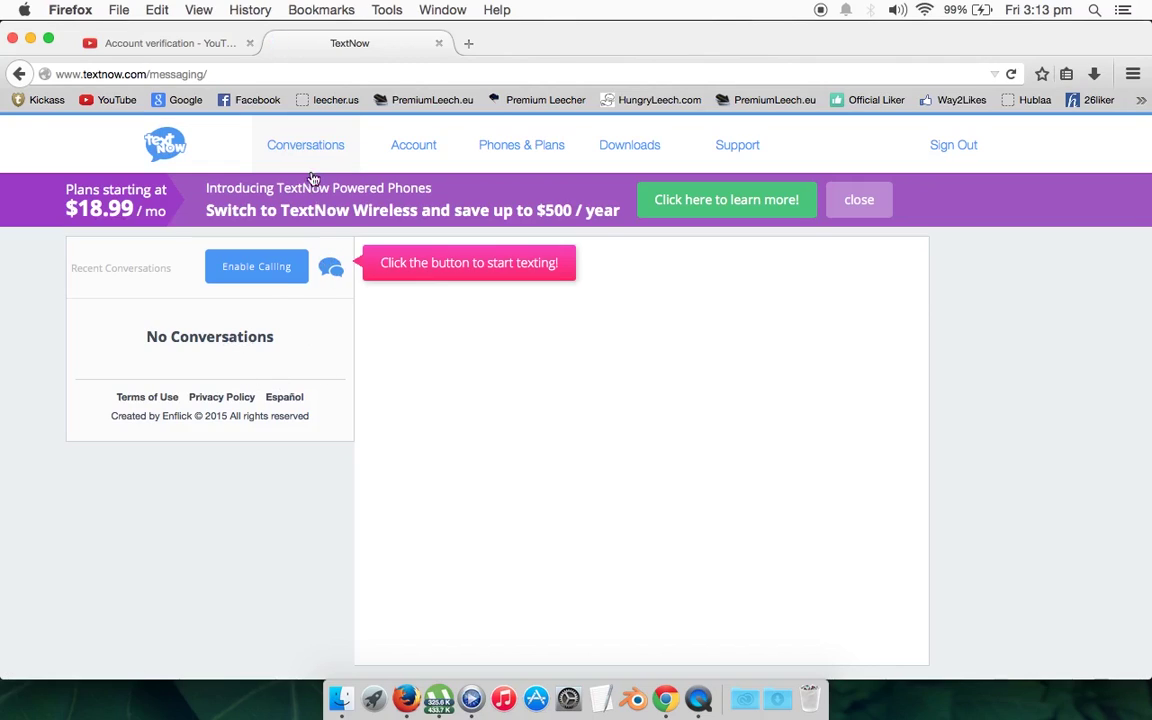
pyautogui.click(301, 145)
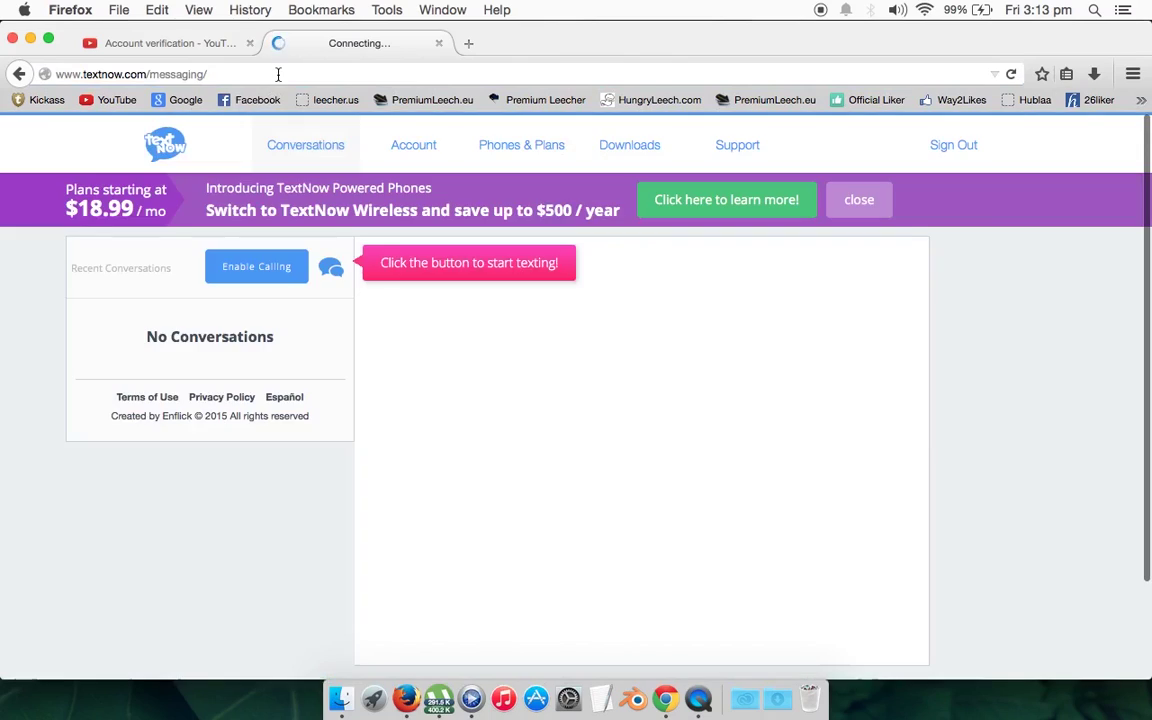
pyautogui.moveTo(399, 265); pyautogui.dragTo(516, 266)
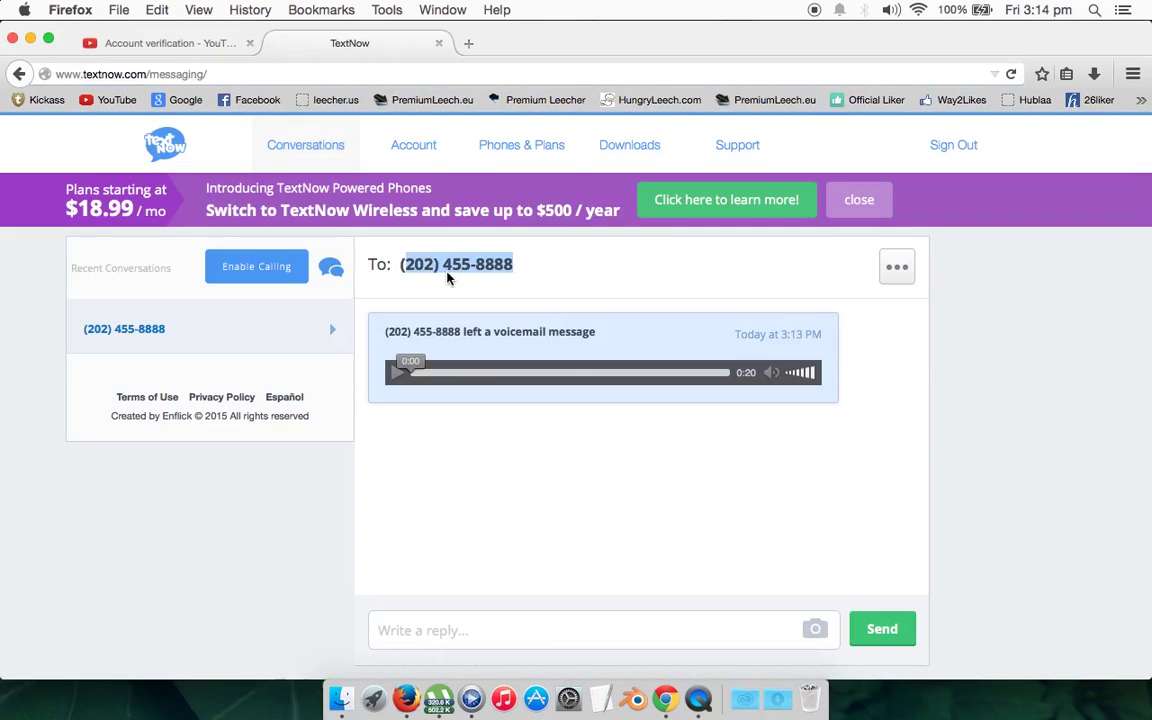
pyautogui.click(473, 306)
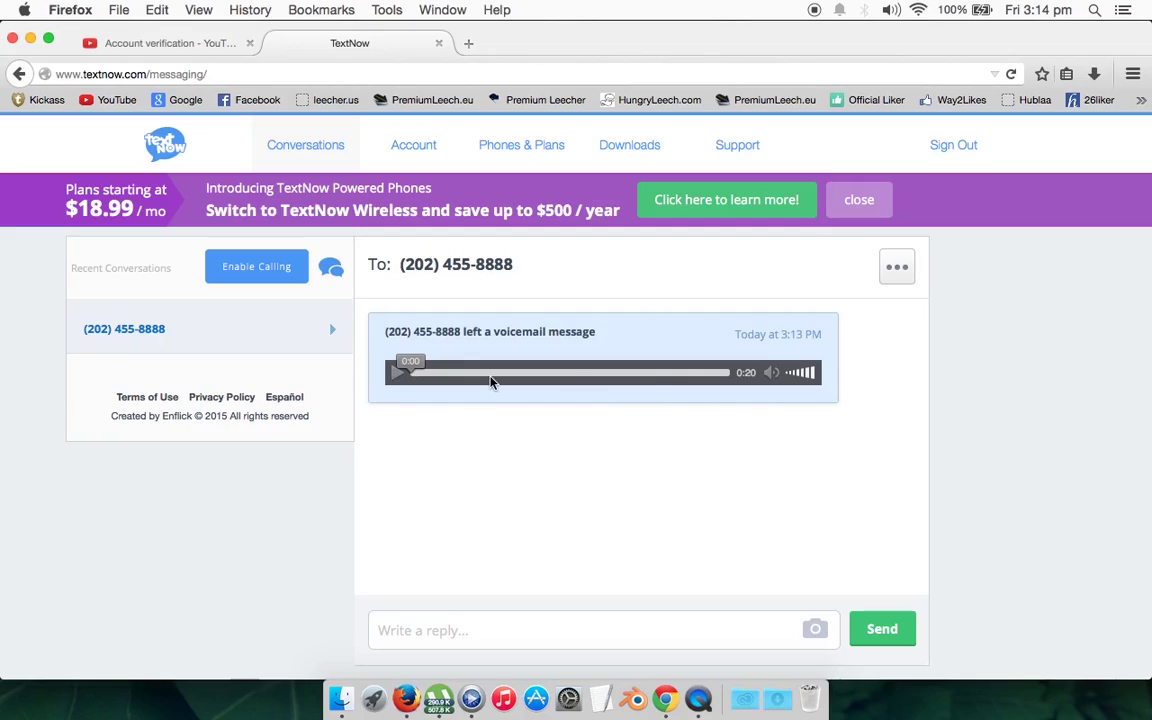
pyautogui.click(396, 373)
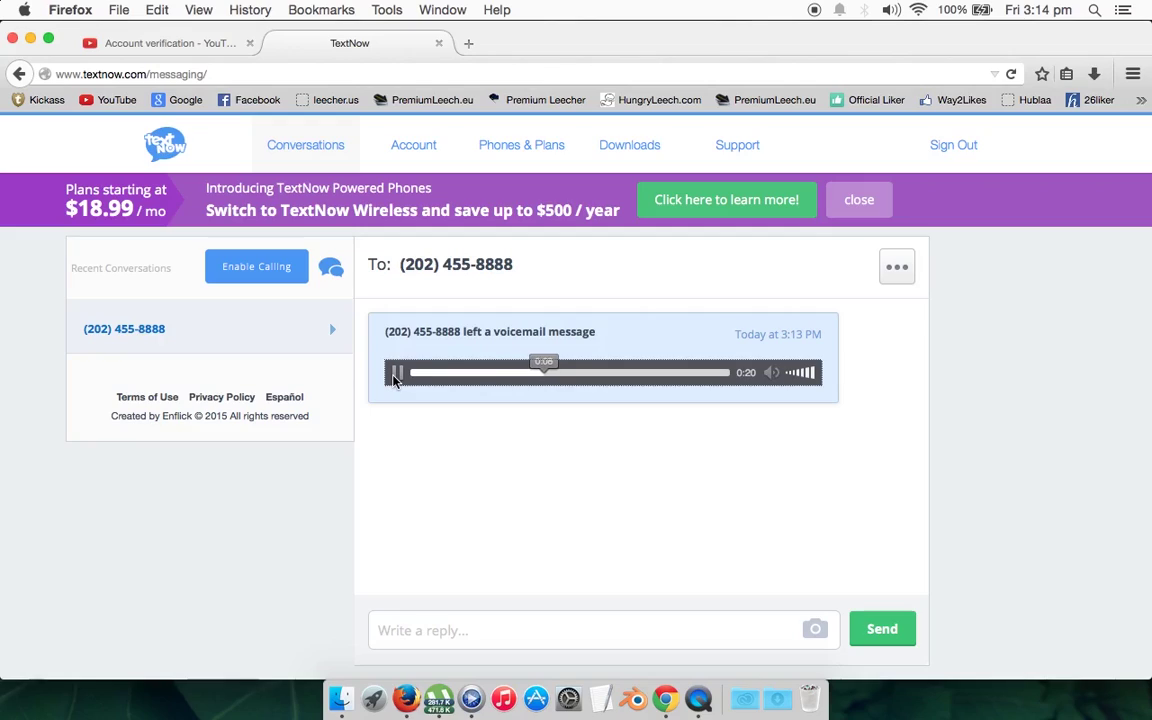
pyautogui.click(397, 377)
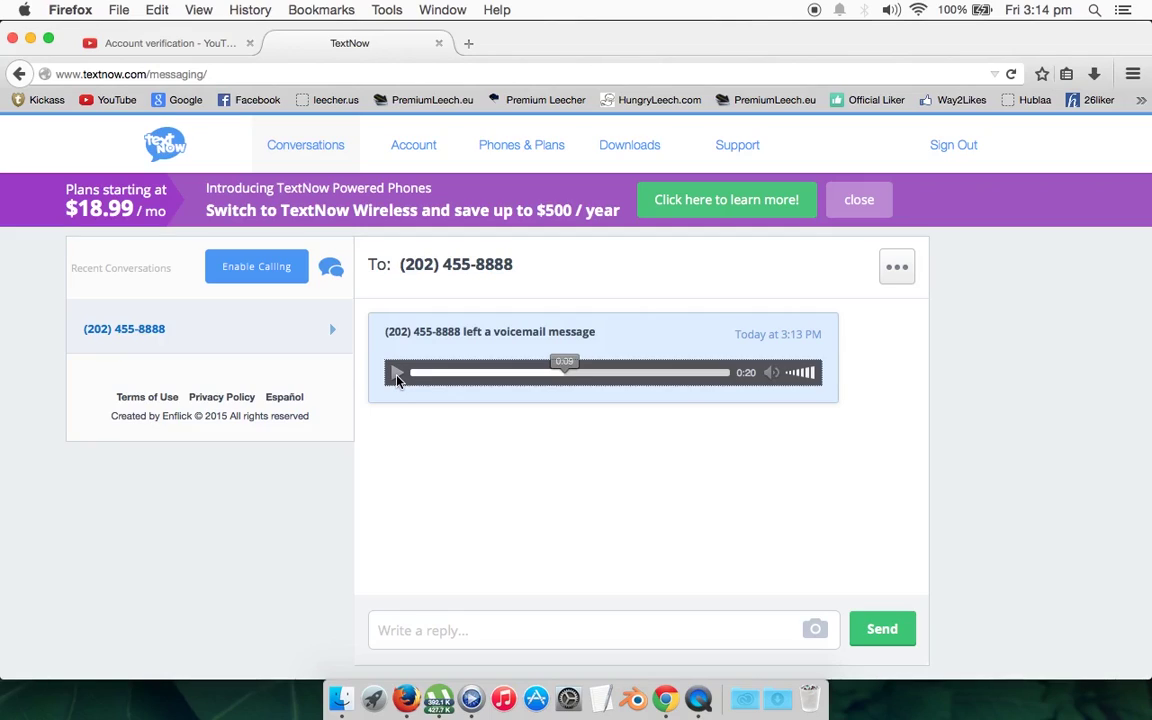
# Type the six-digit code from the voicemail into YouTube's verification code field, then return to TextNow
pyautogui.click(178, 42)
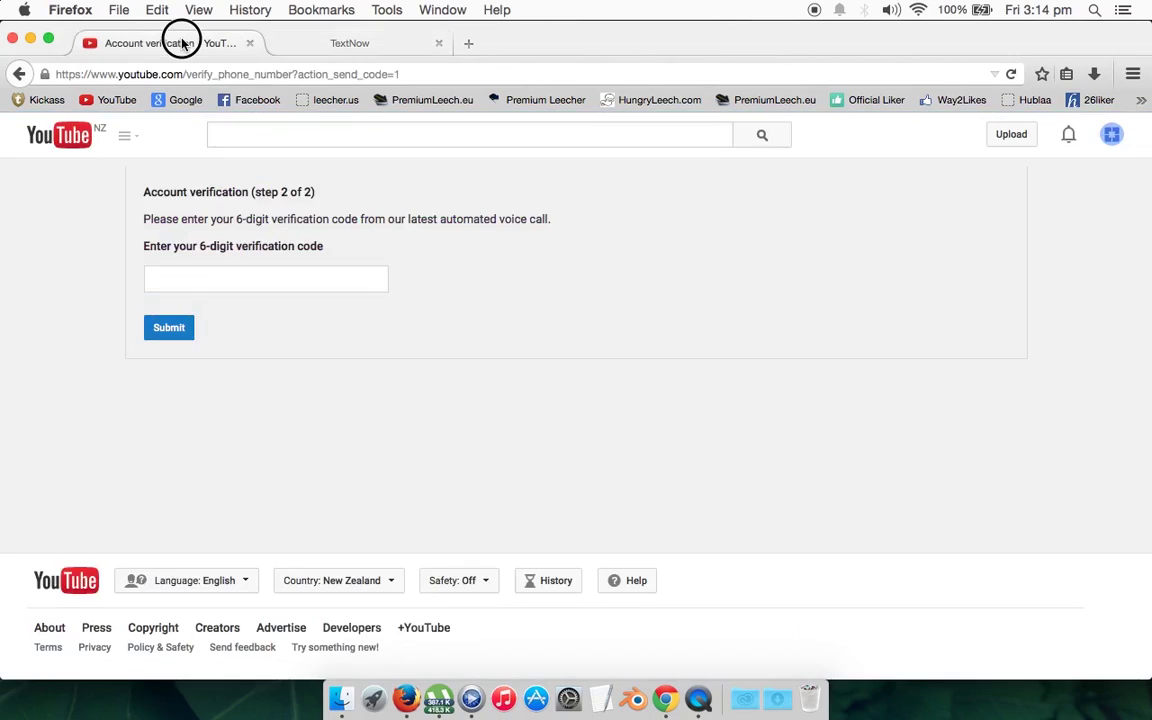
pyautogui.click(181, 272)
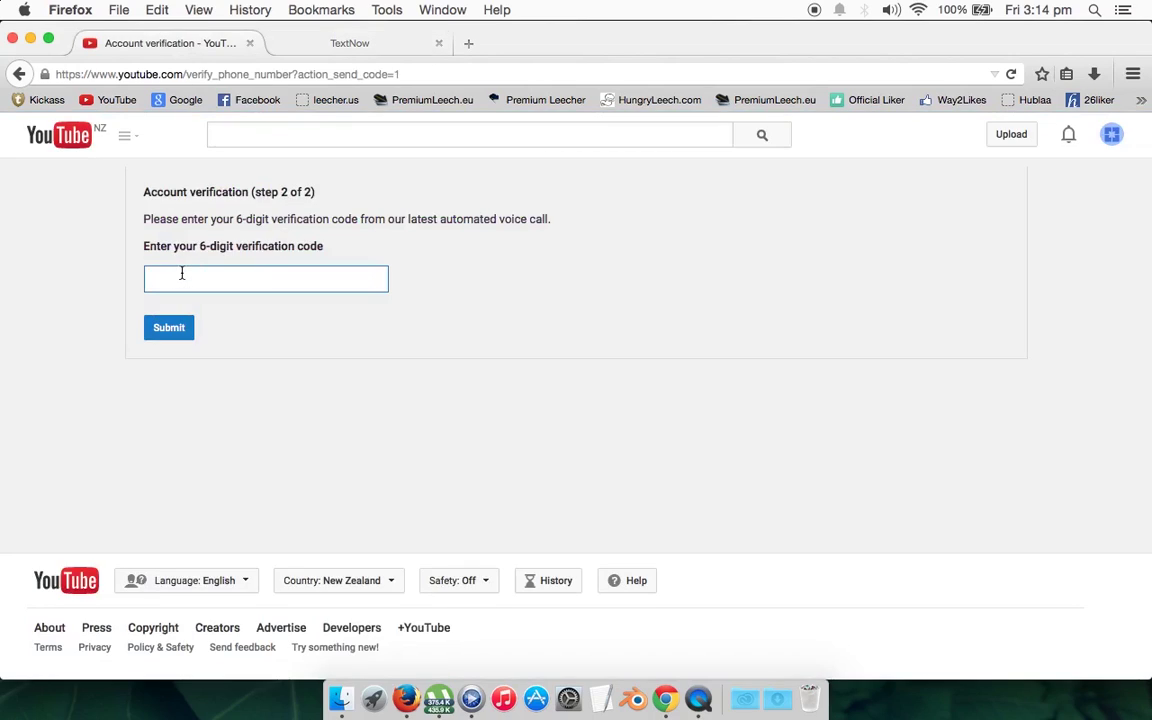
pyautogui.click(290, 44)
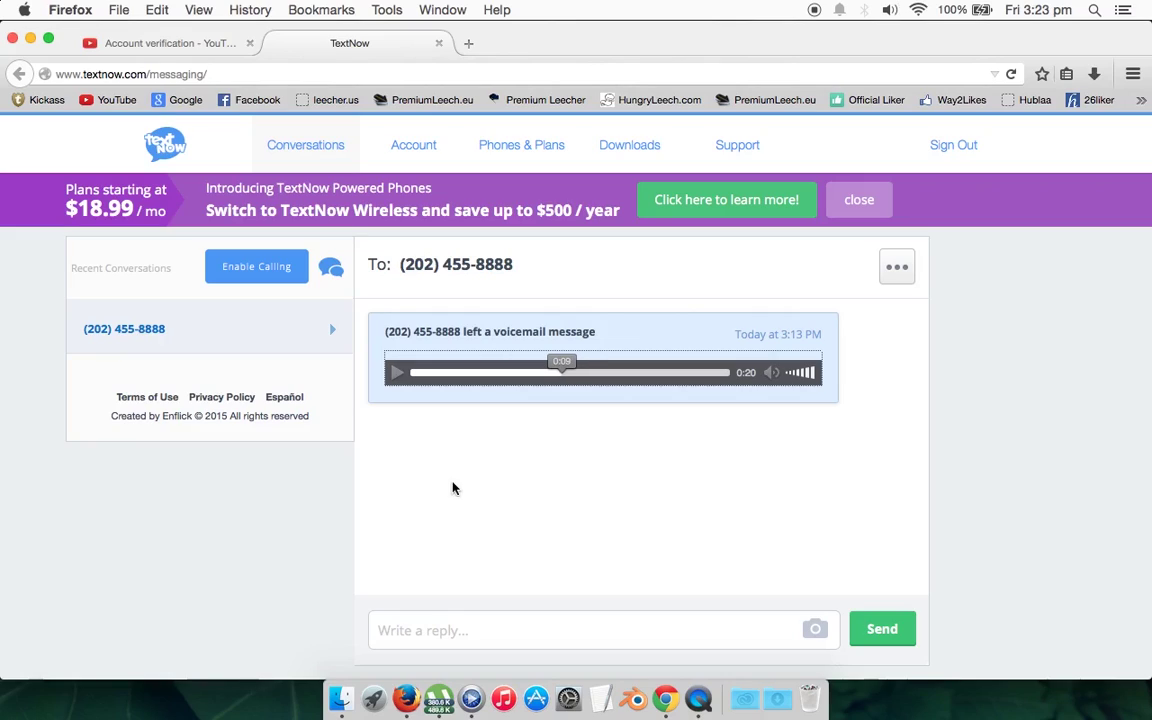
# Continue to Status and features and review the Verified account status and Good standing
pyautogui.click(172, 44)
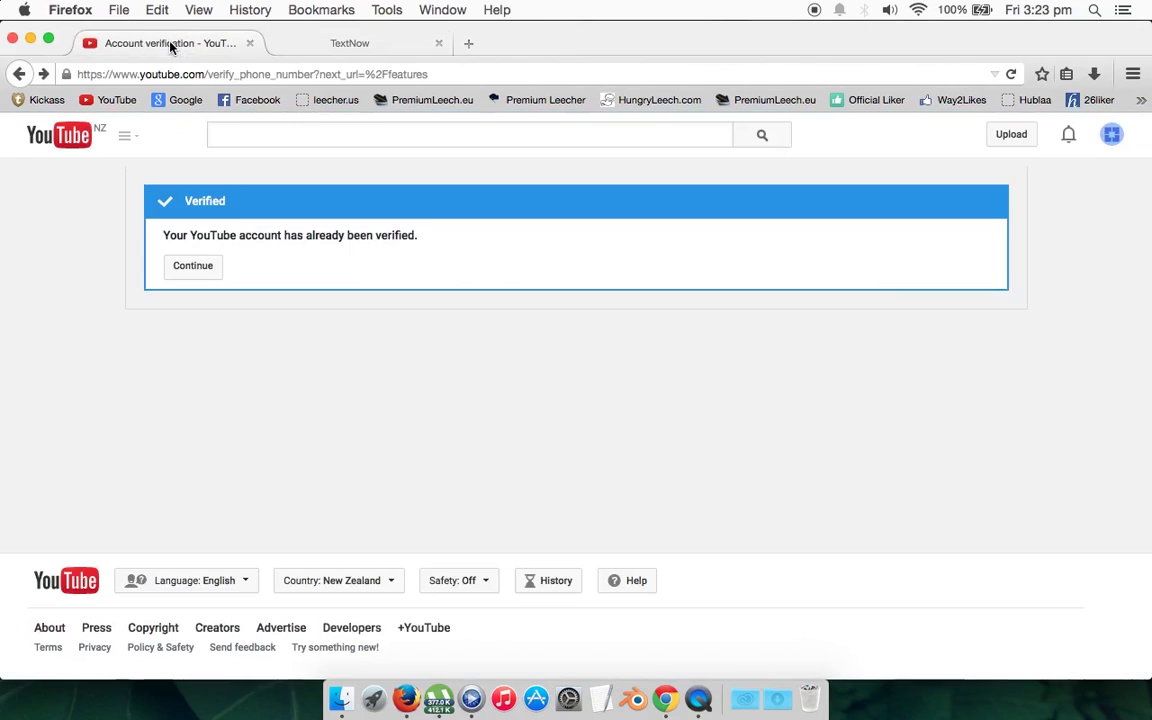
pyautogui.click(205, 276)
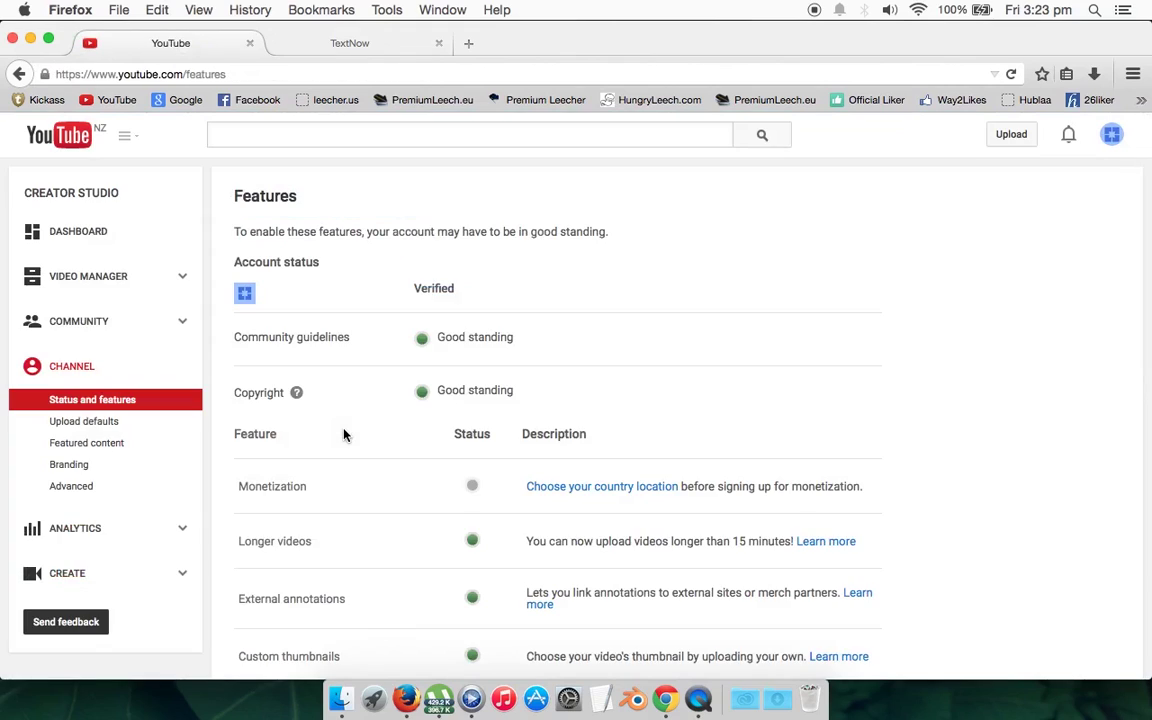
pyautogui.scroll(-1, 343, 434)
pyautogui.moveTo(404, 238); pyautogui.dragTo(474, 251)
pyautogui.scroll(-5, 527, 391)
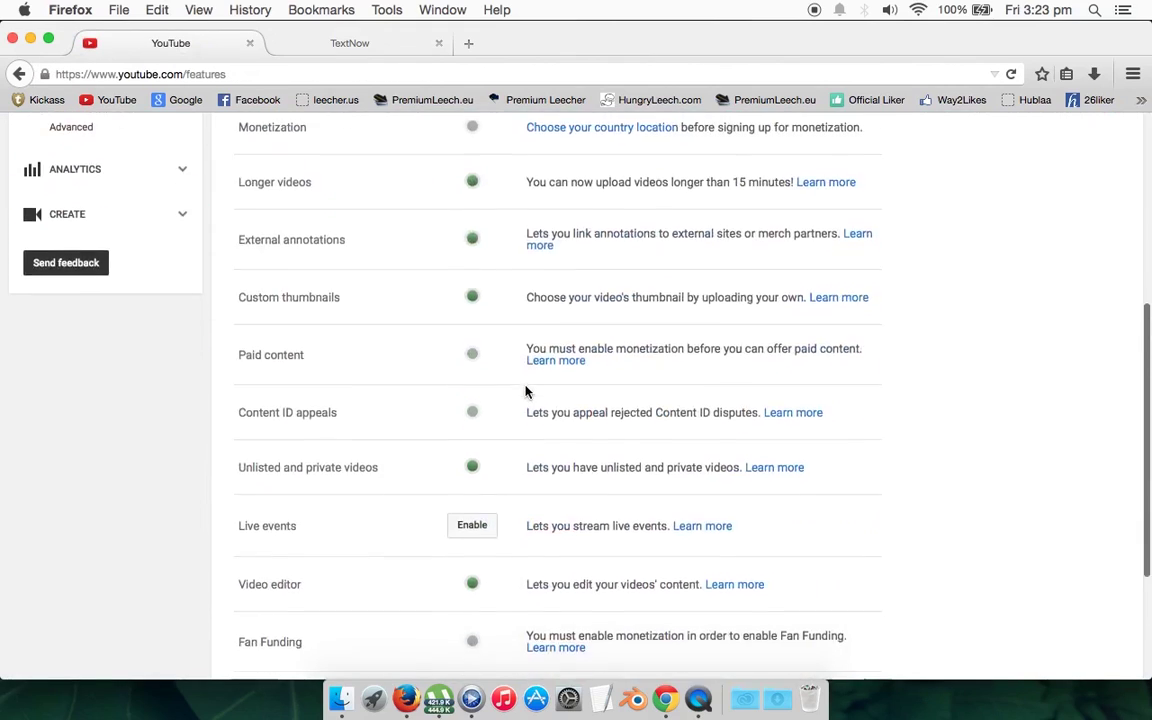
pyautogui.scroll(-2, 527, 391)
pyautogui.scroll(5, 527, 391)
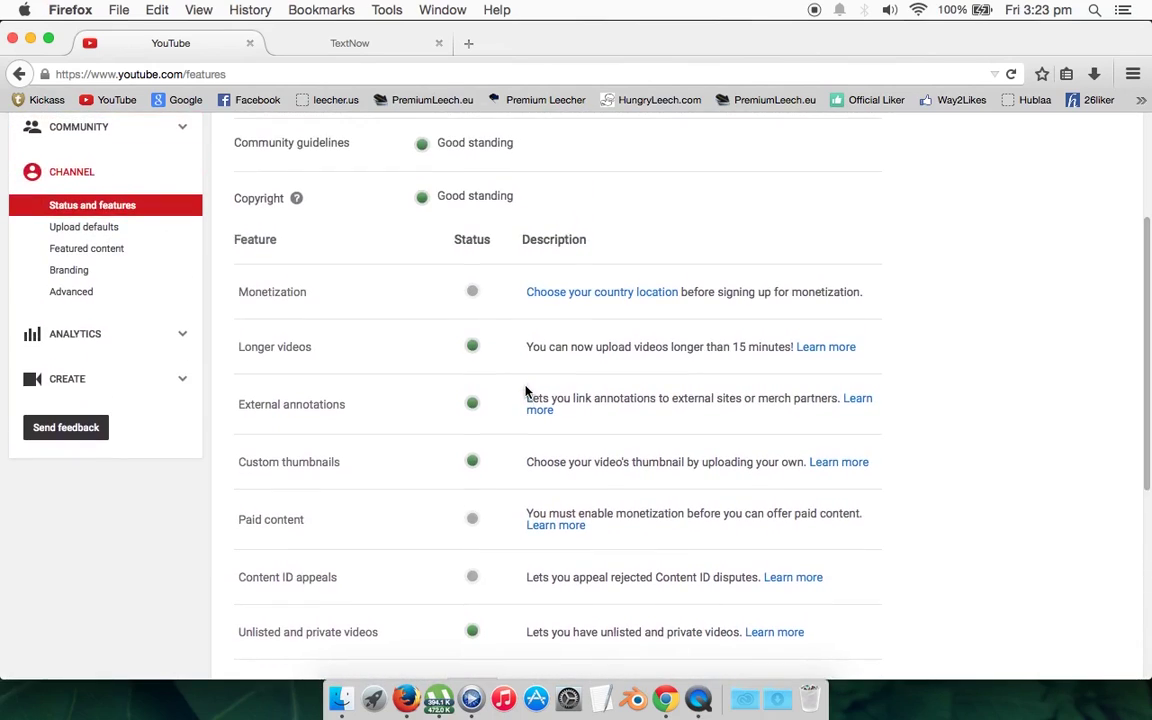
pyautogui.scroll(1, 527, 391)
pyautogui.scroll(3, 527, 391)
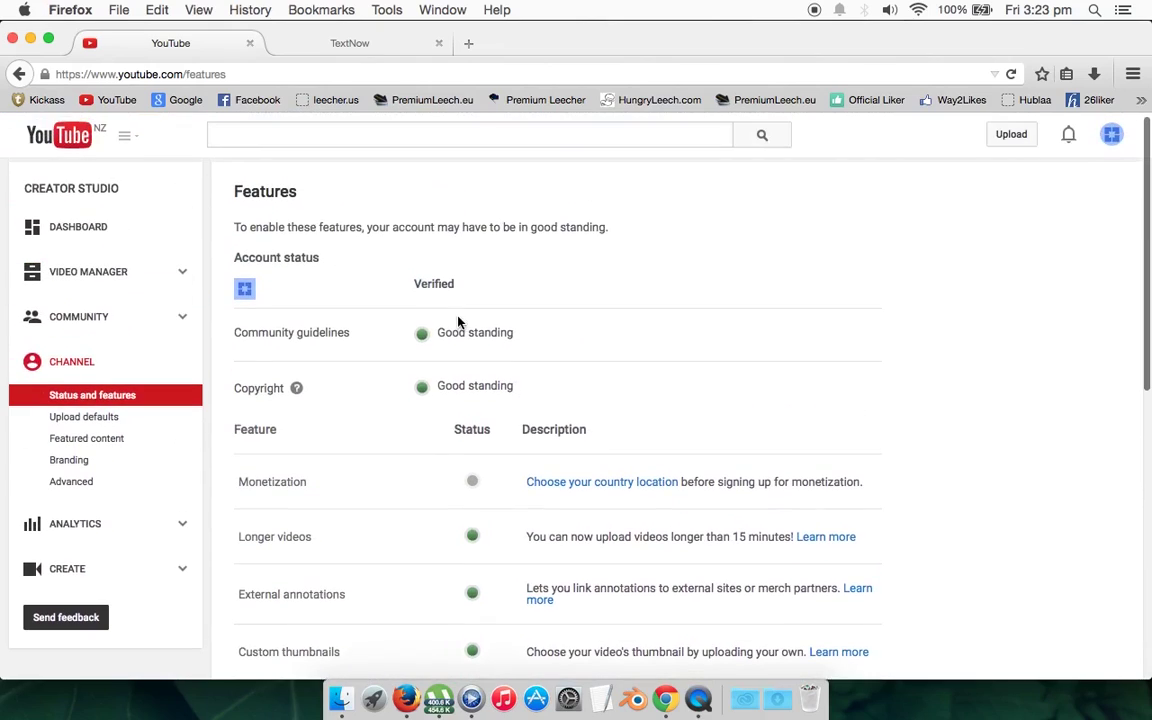
pyautogui.moveTo(408, 284); pyautogui.dragTo(456, 285)
pyautogui.moveTo(437, 333); pyautogui.dragTo(505, 343)
pyautogui.click(503, 384)
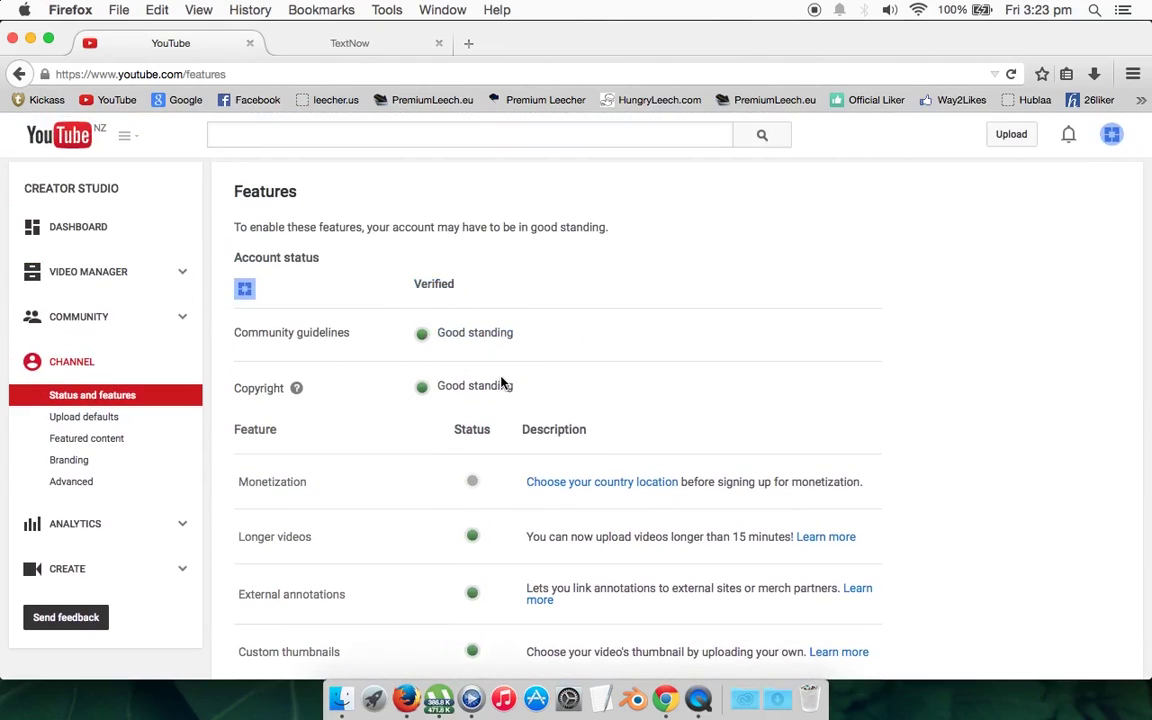